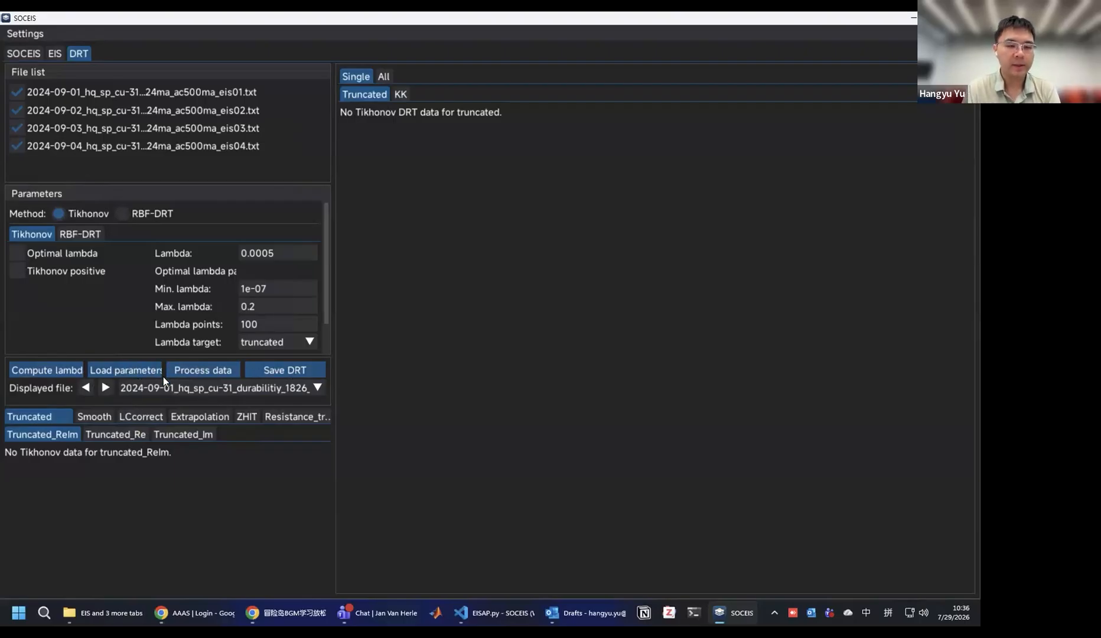
- Load the Tikhonov parameters and process the DRT data for the four listed EIS files
click(131, 369)
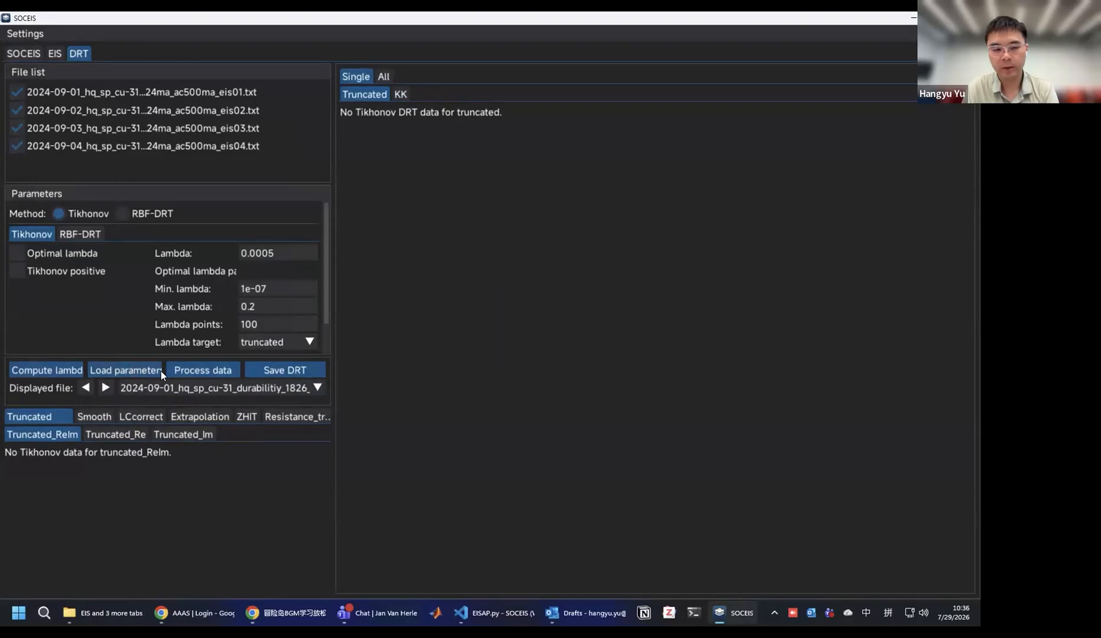
click(200, 371)
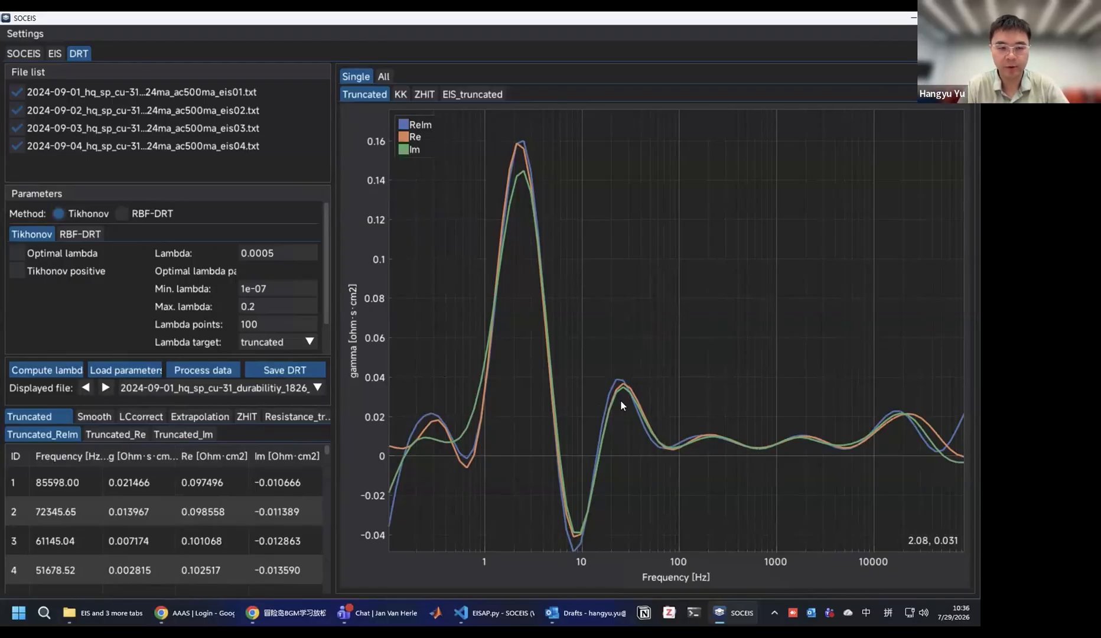
- Set the Tikhonov lambda to 0.00005 and process the DRT data with it
click(270, 253)
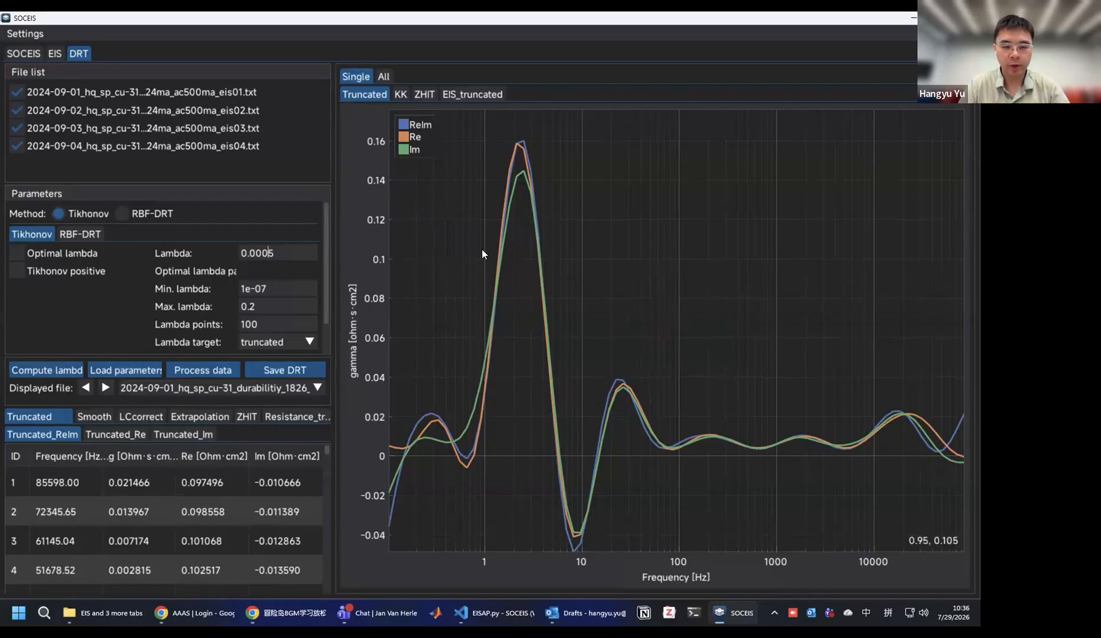
text(0)
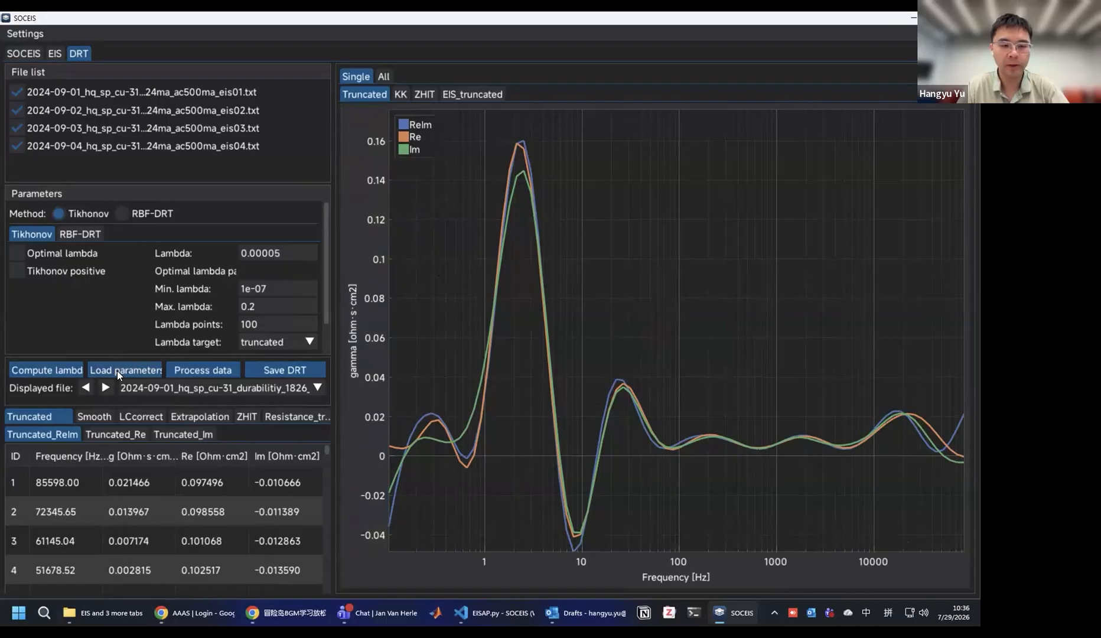
click(196, 370)
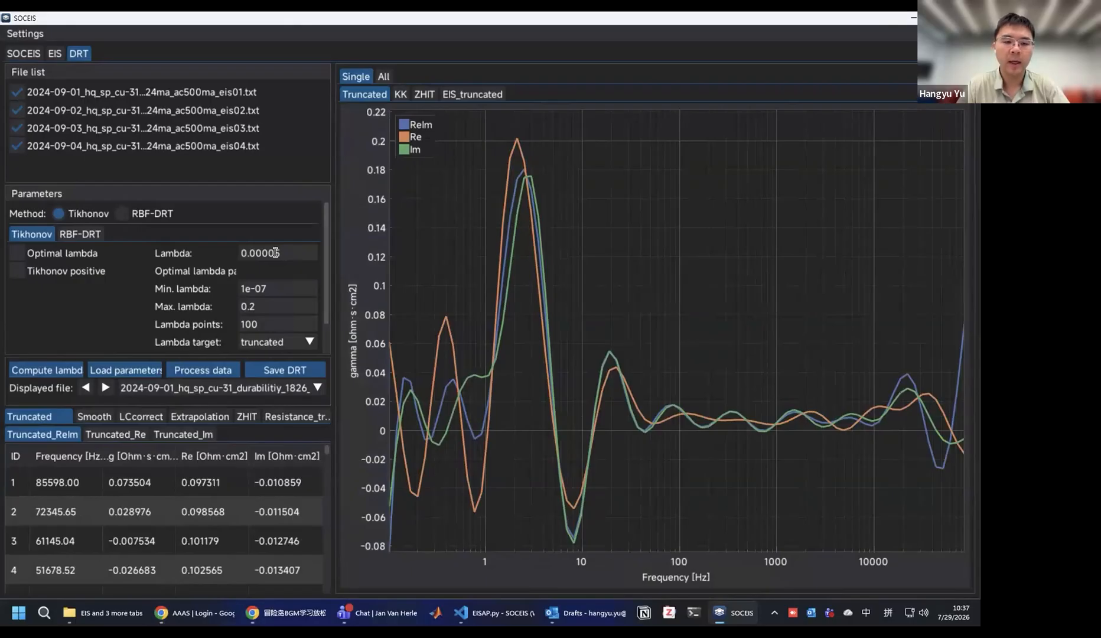
- Set the Tikhonov lambda to 0.005, load the parameters and process the DRT data again
key(BackSpace)
key(BackSpace)
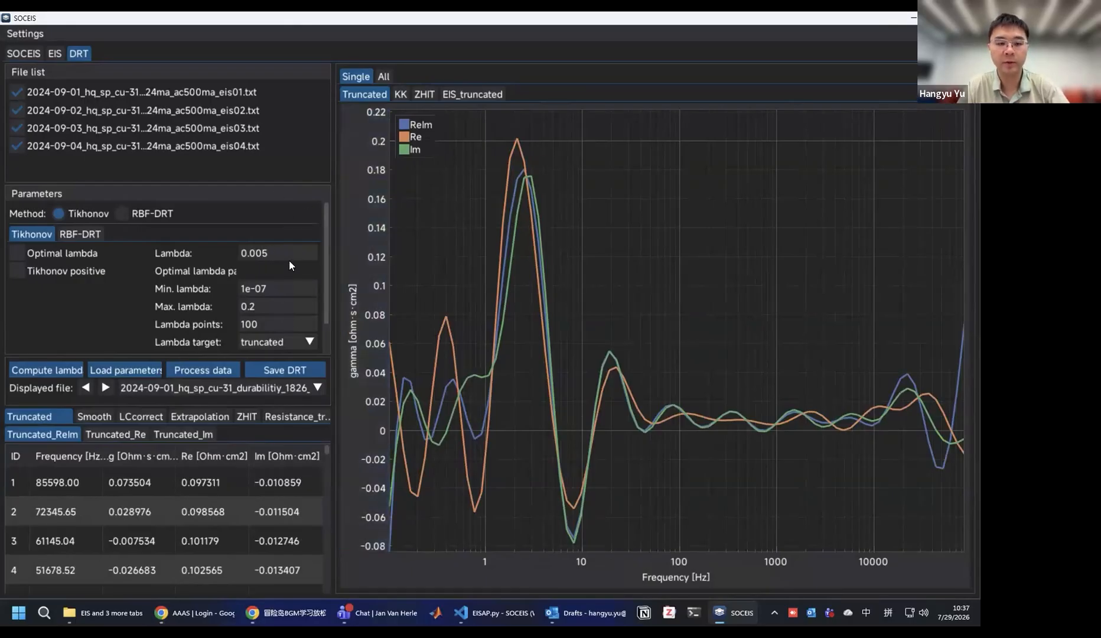
click(145, 368)
click(188, 369)
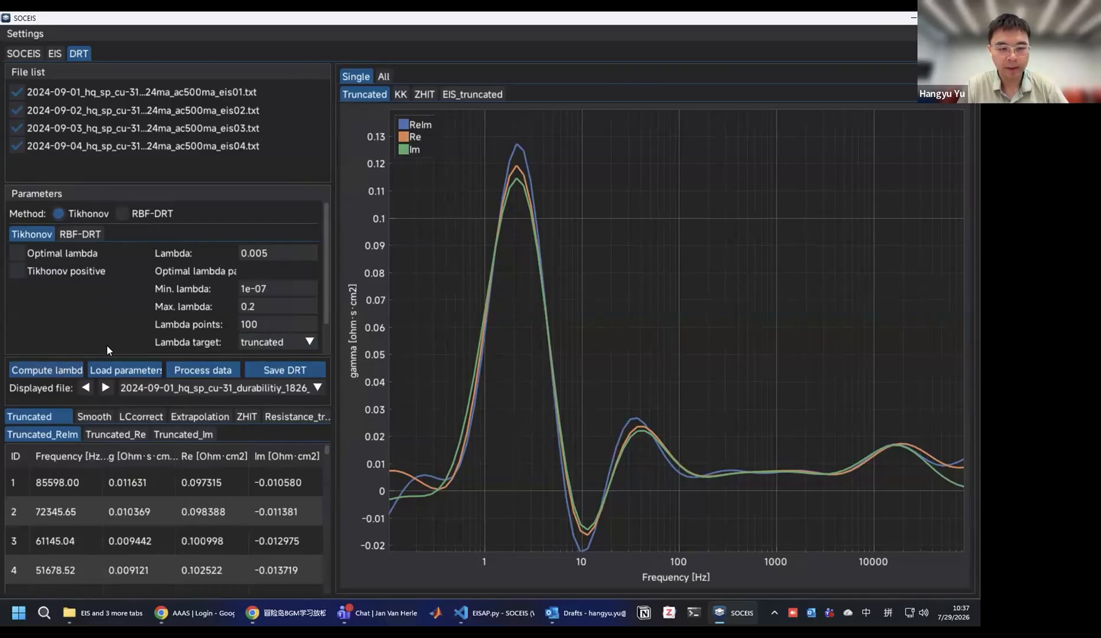
- Compute the lambda for the truncated target and review the L-curve plot along with the optimal and average lambda
click(47, 370)
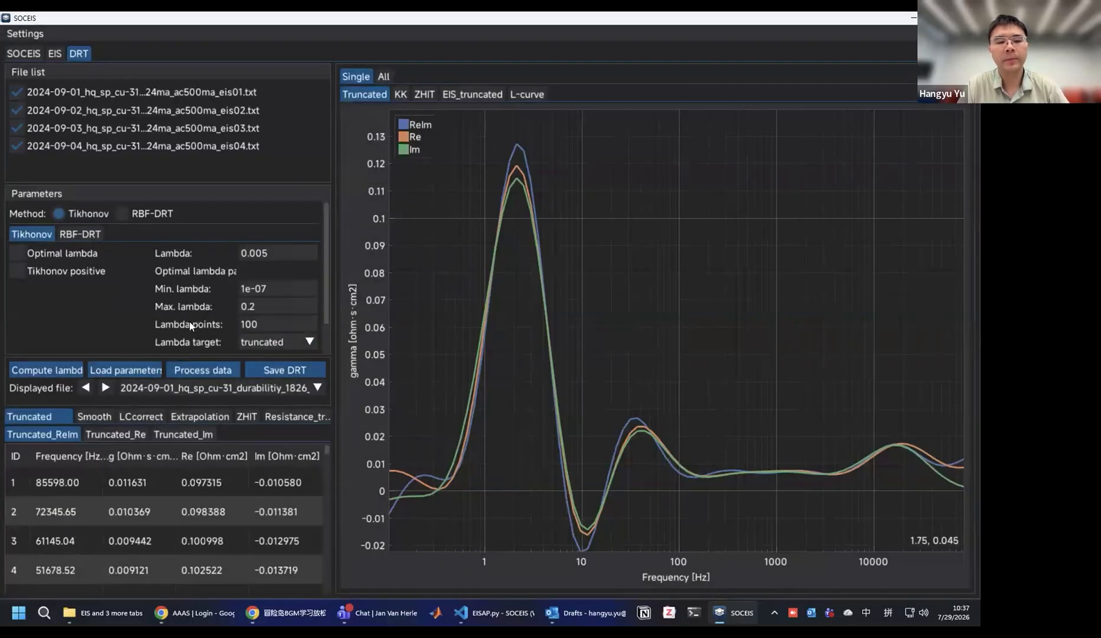
click(527, 94)
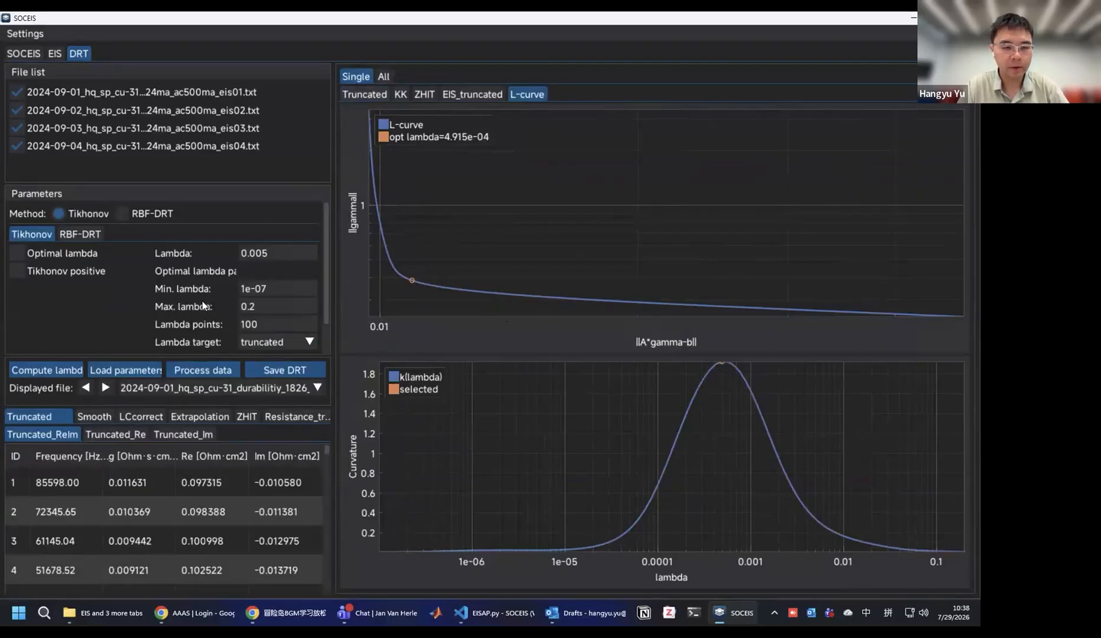
scroll(202, 305, down, 2)
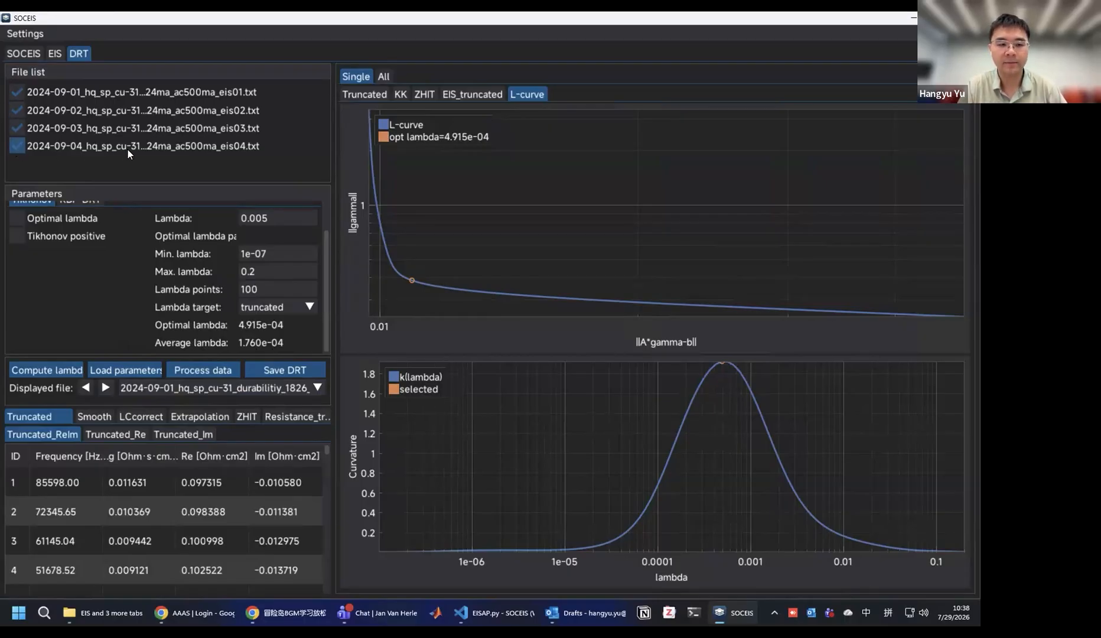
scroll(255, 335, up, 1)
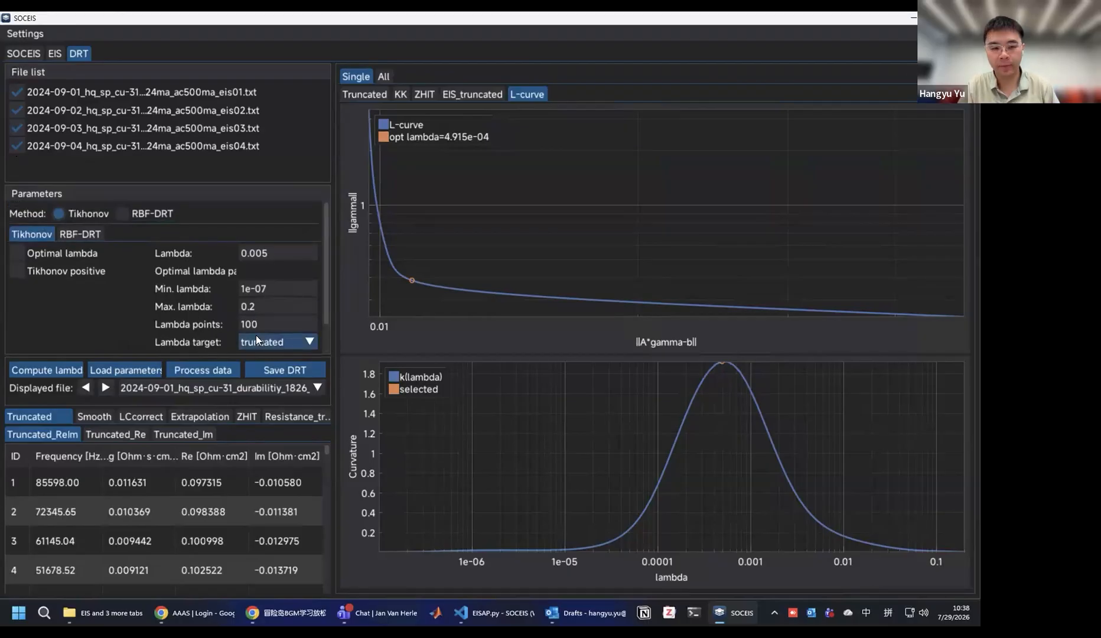
scroll(256, 335, down, 1)
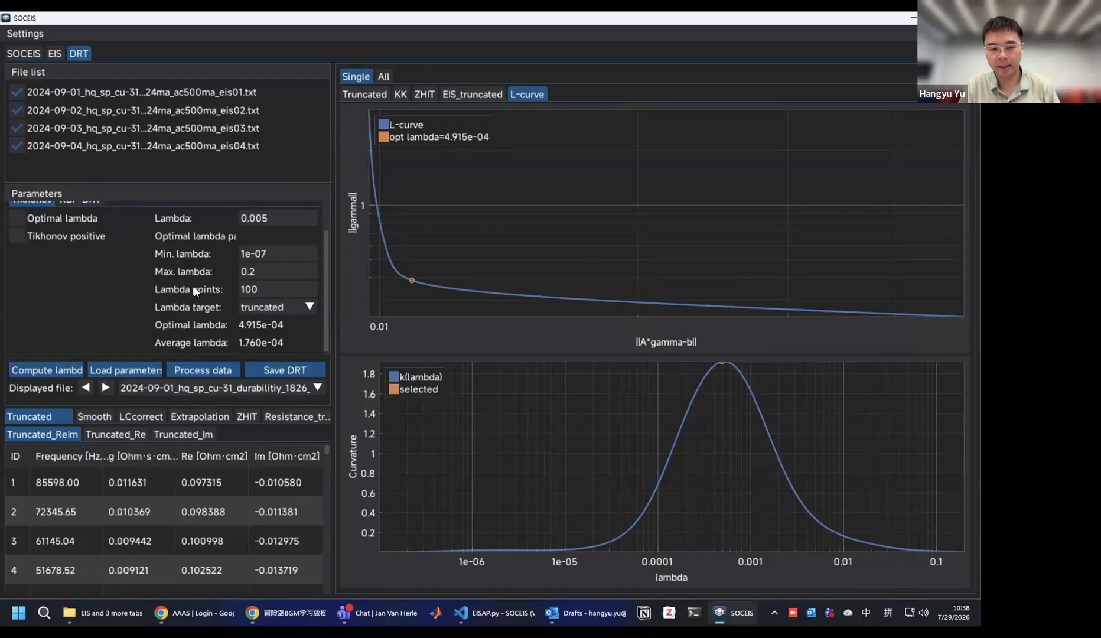
scroll(194, 290, up, 1)
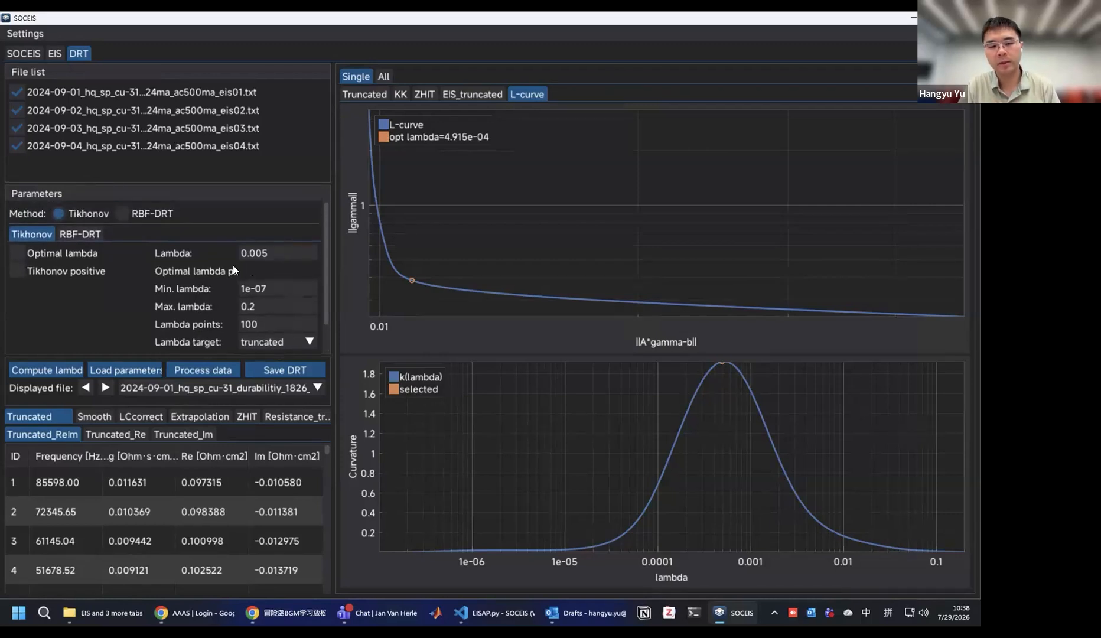
scroll(218, 274, down, 1)
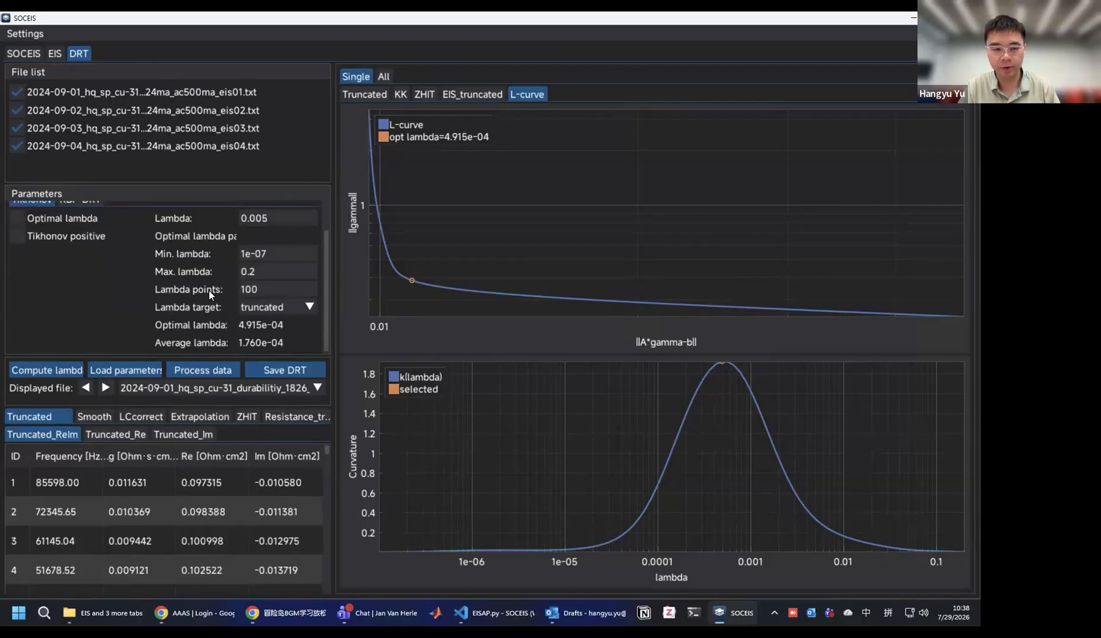
scroll(210, 293, up, 1)
scroll(209, 291, down, 1)
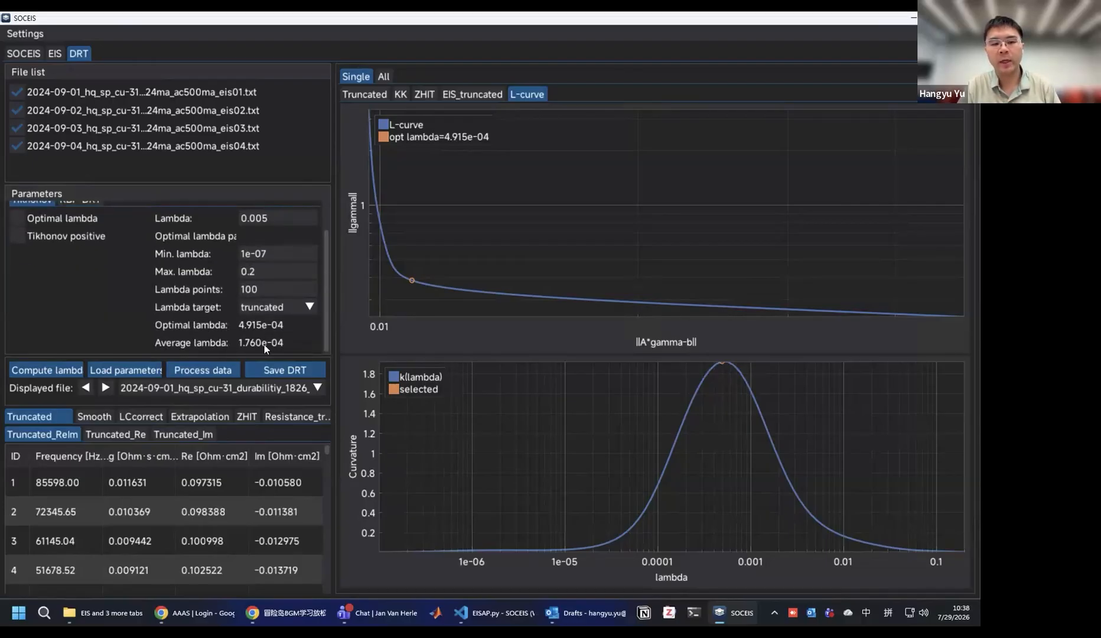
- Set the Tikhonov lambda to the computed average, 1.76e-04, and reprocess the DRT data
scroll(234, 347, up, 1)
triple_click(259, 247)
text(1.76)
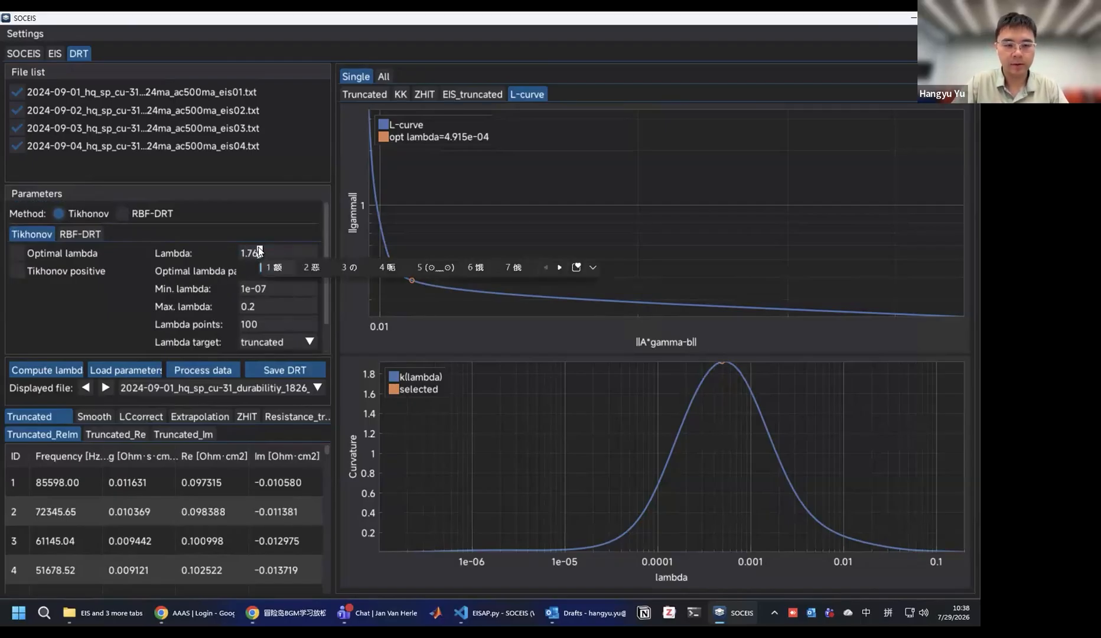
text(e-04)
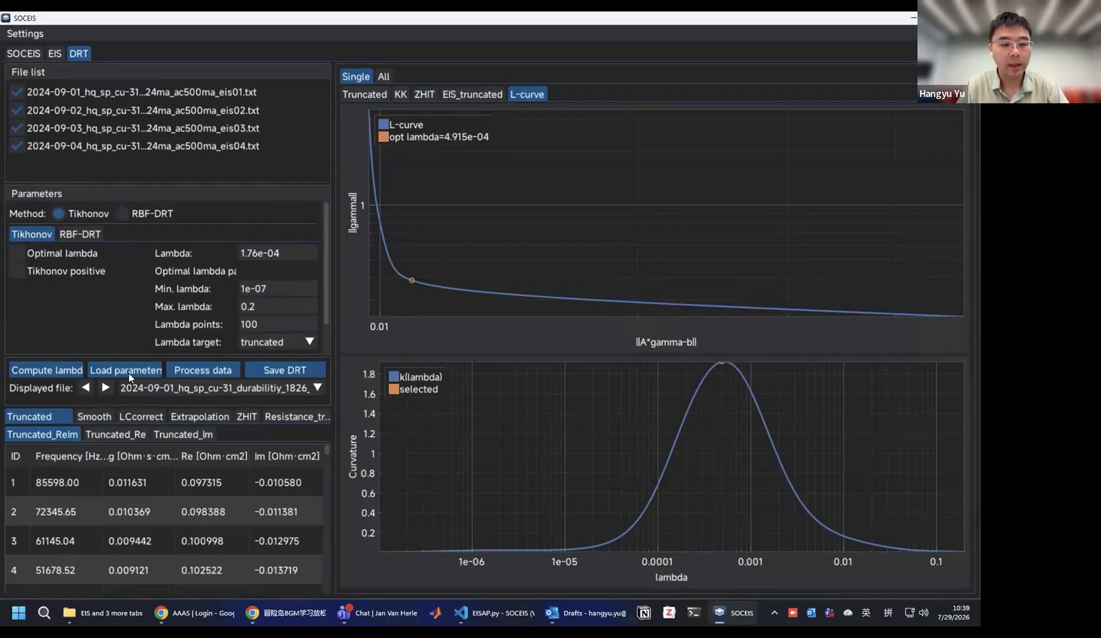
click(185, 368)
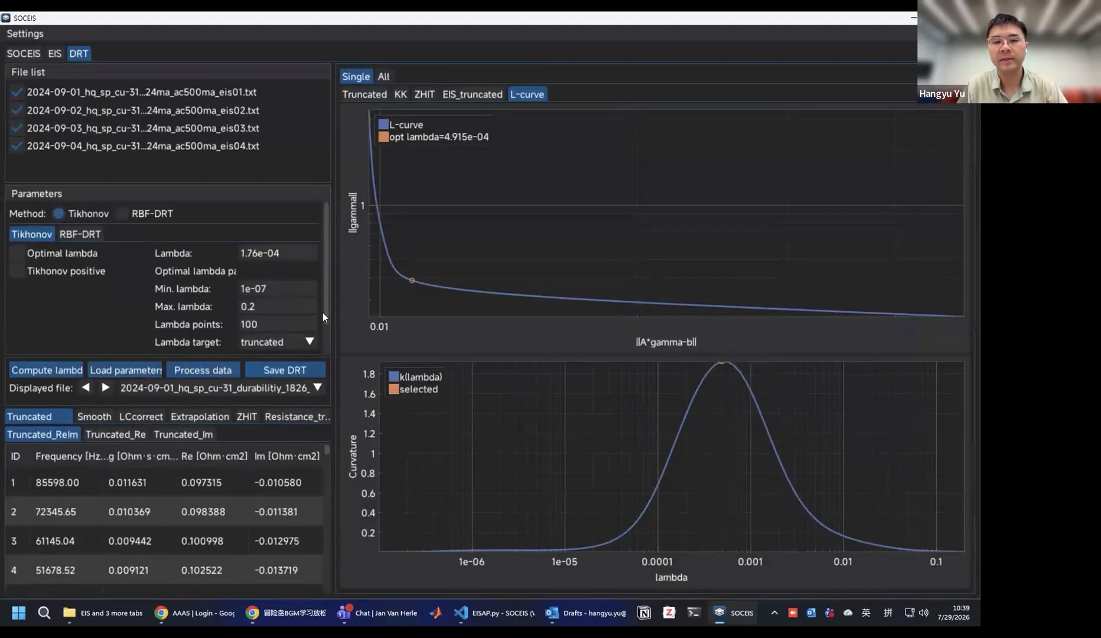
- View the truncated DRT for the single file and for all files, and the single file's KK and ZHIT DRT curves
click(373, 92)
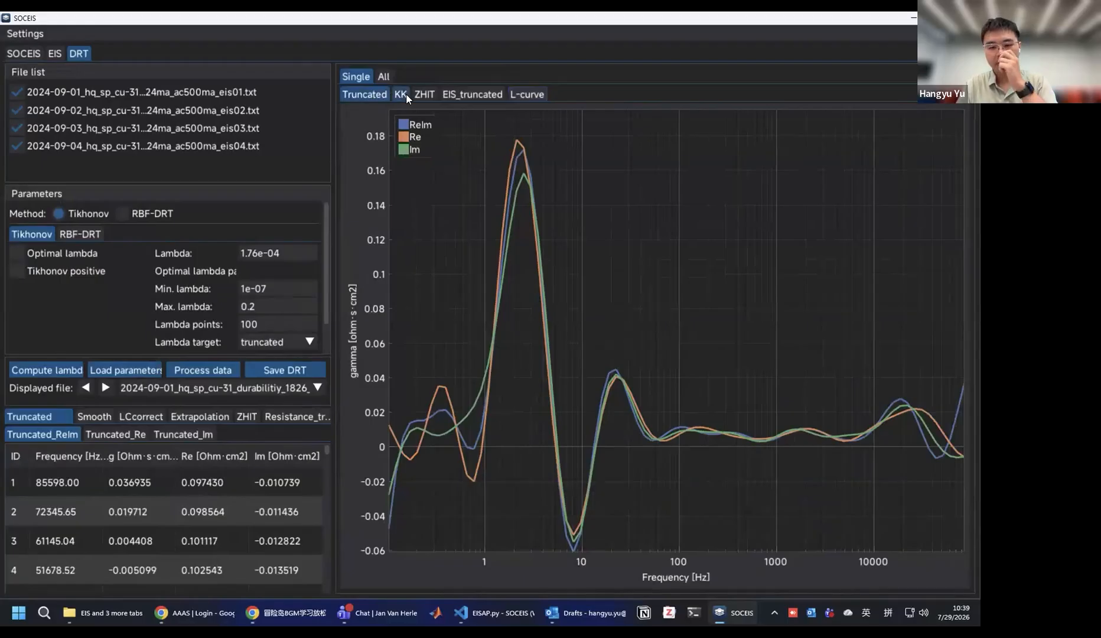
click(385, 75)
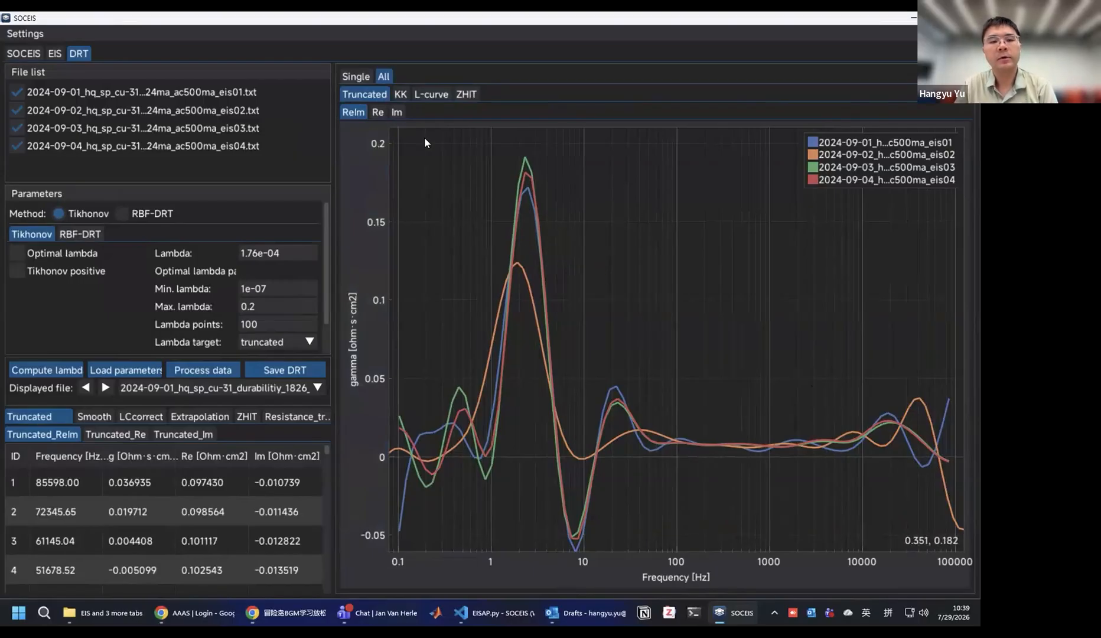
click(360, 77)
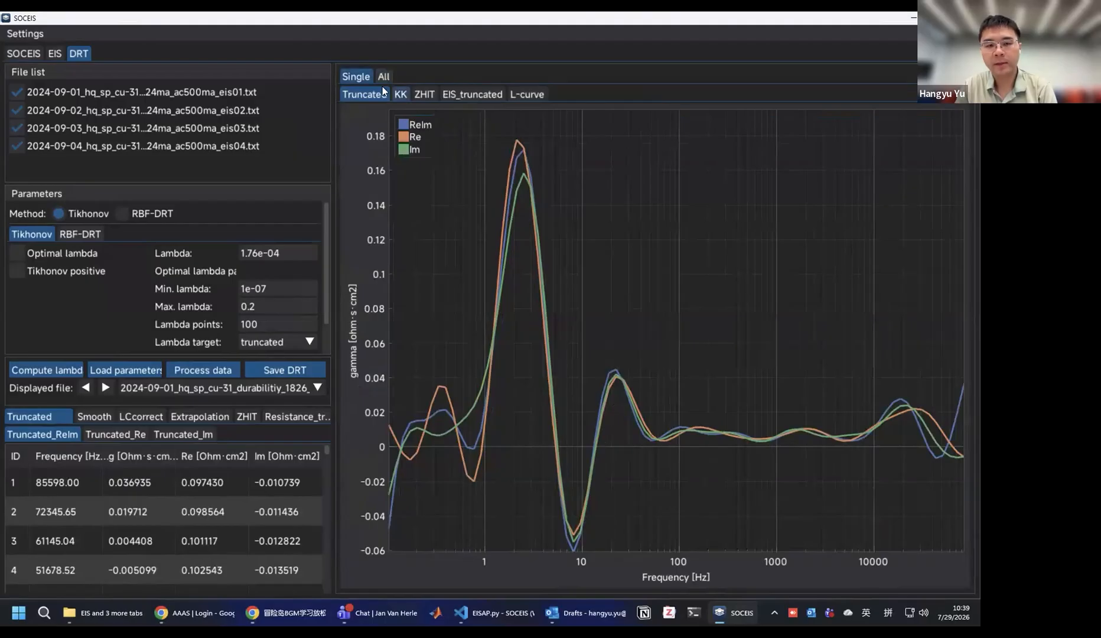
click(400, 95)
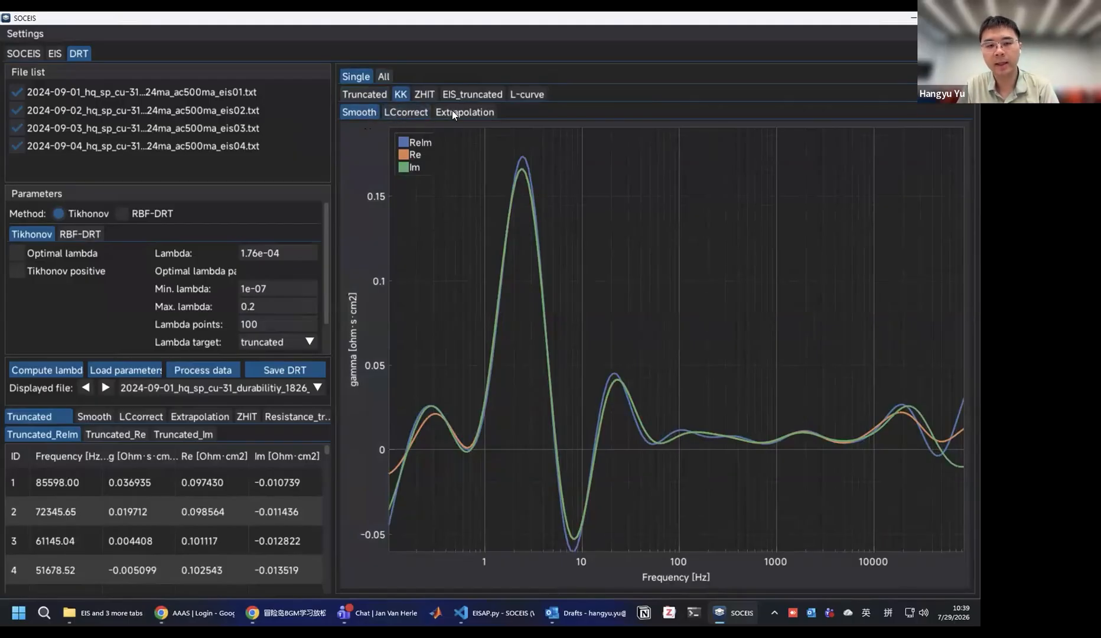
click(426, 94)
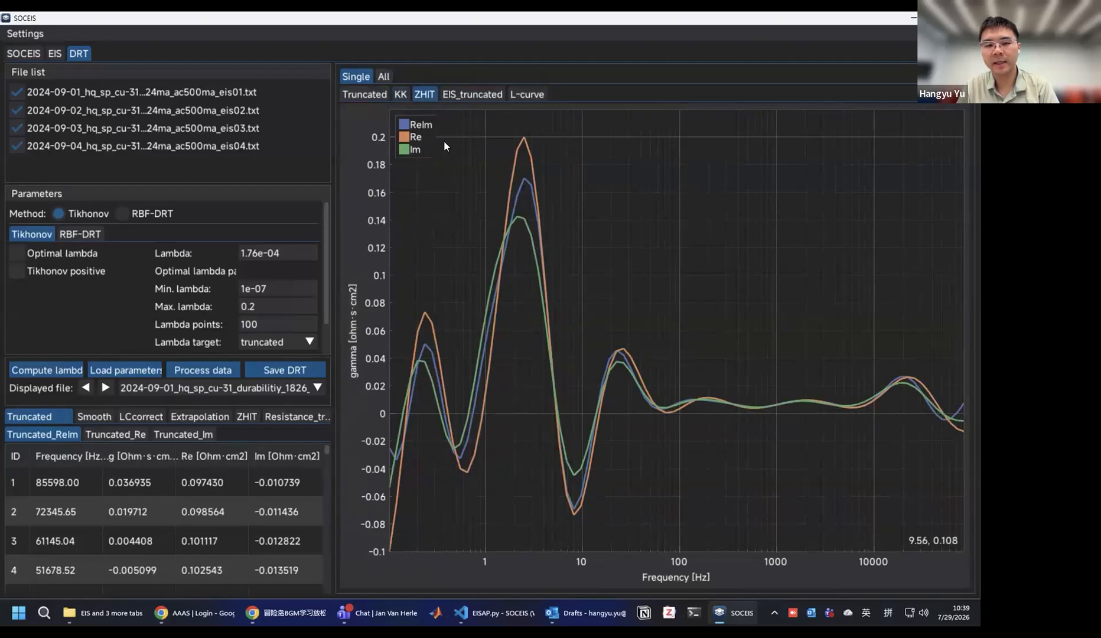
- Examine the single file's truncated EIS fits for ReIm, Re and Im, and the residuals
click(481, 98)
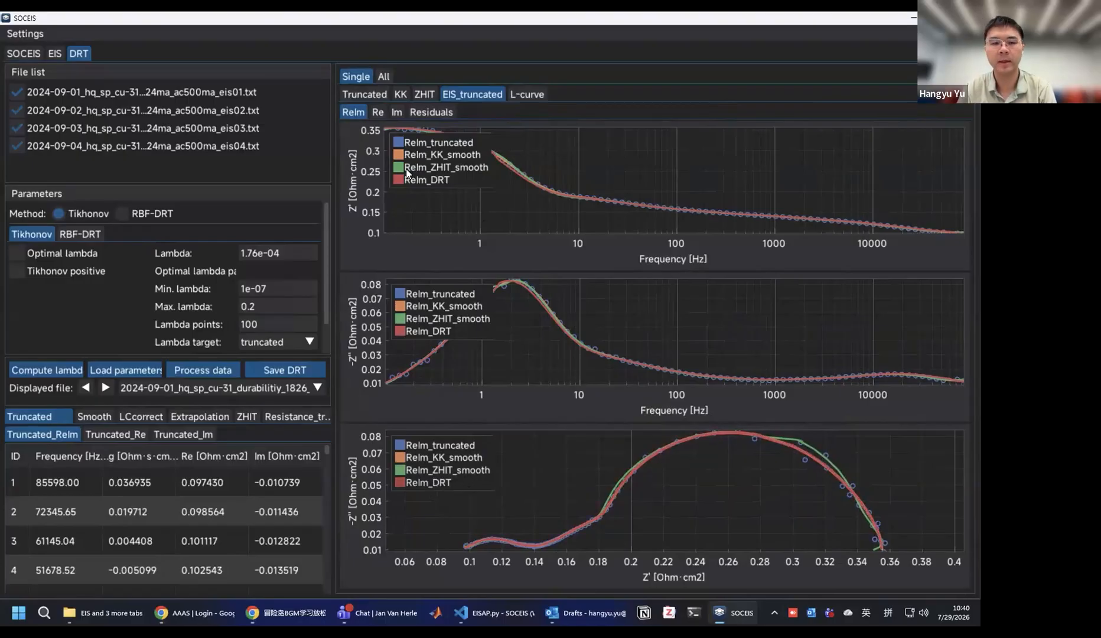
click(380, 111)
click(395, 111)
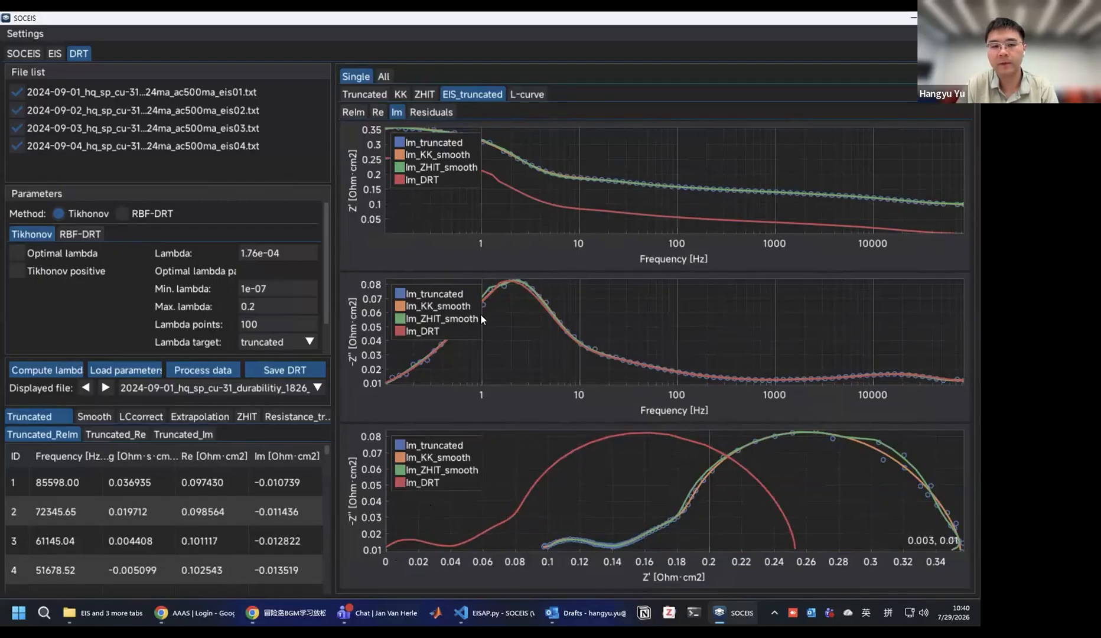
click(447, 118)
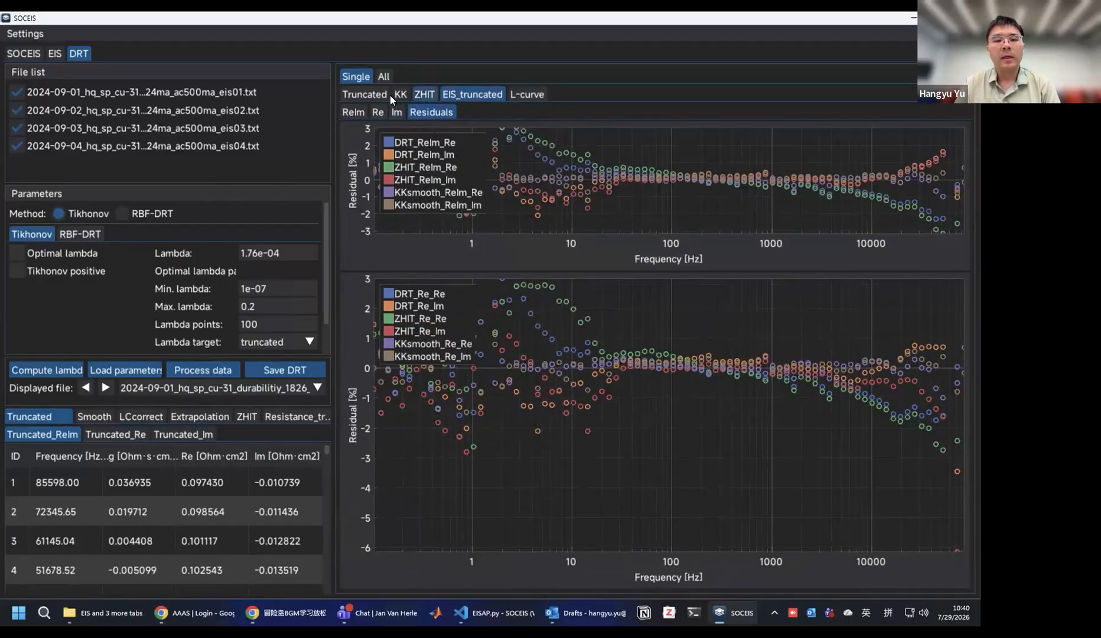
- Compare the truncated DRT curves of all files, hiding the eis02, eis03 and eis04 curves and showing them again
click(374, 95)
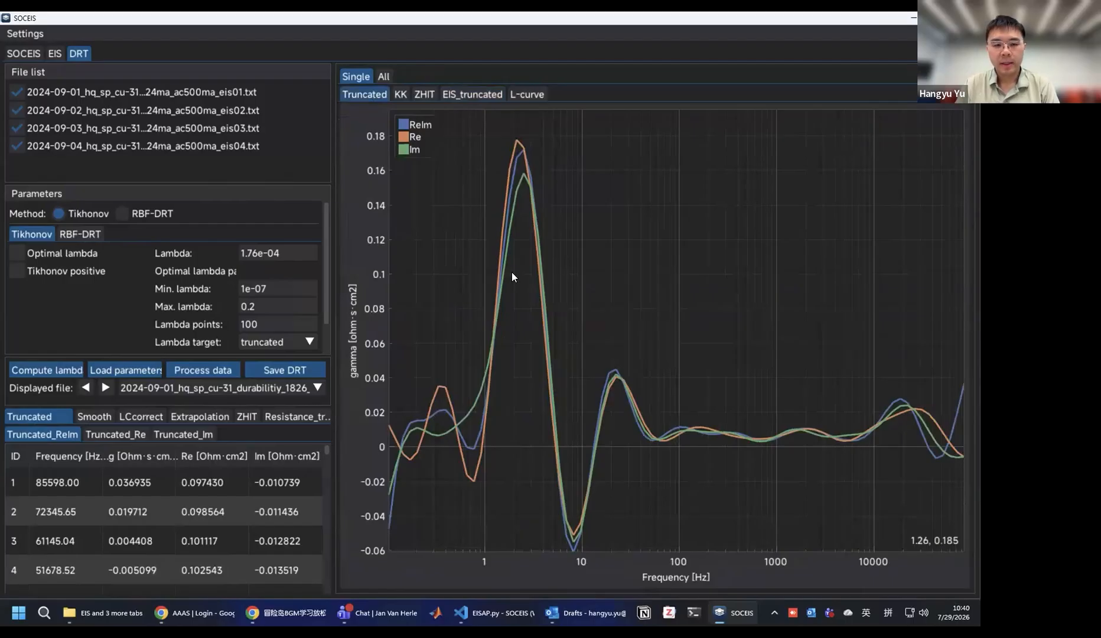
click(385, 76)
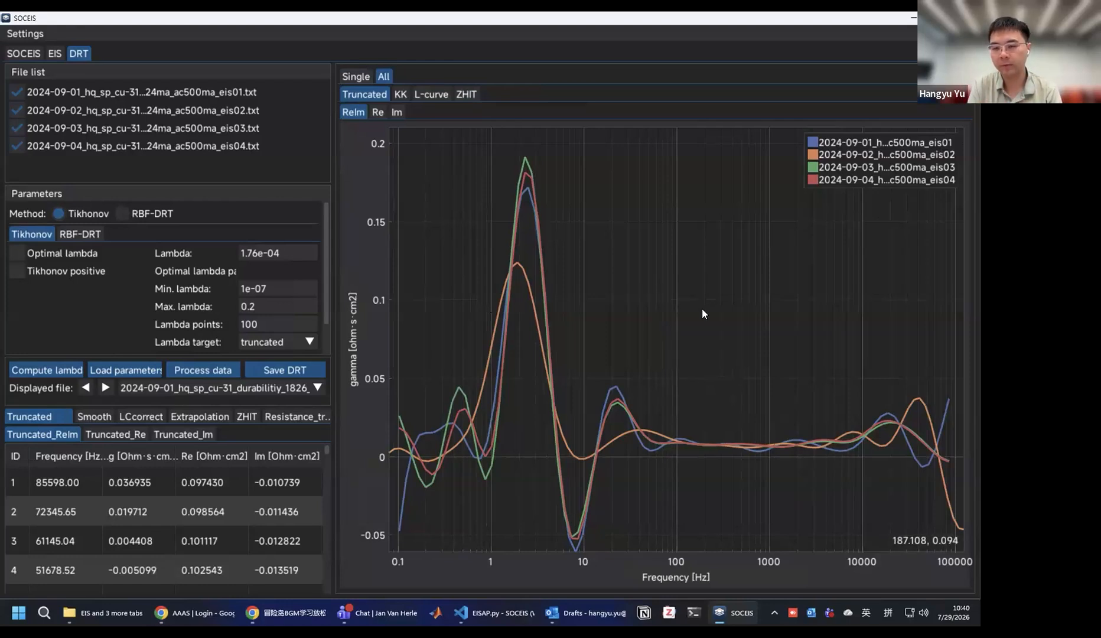
click(829, 158)
click(829, 167)
click(822, 179)
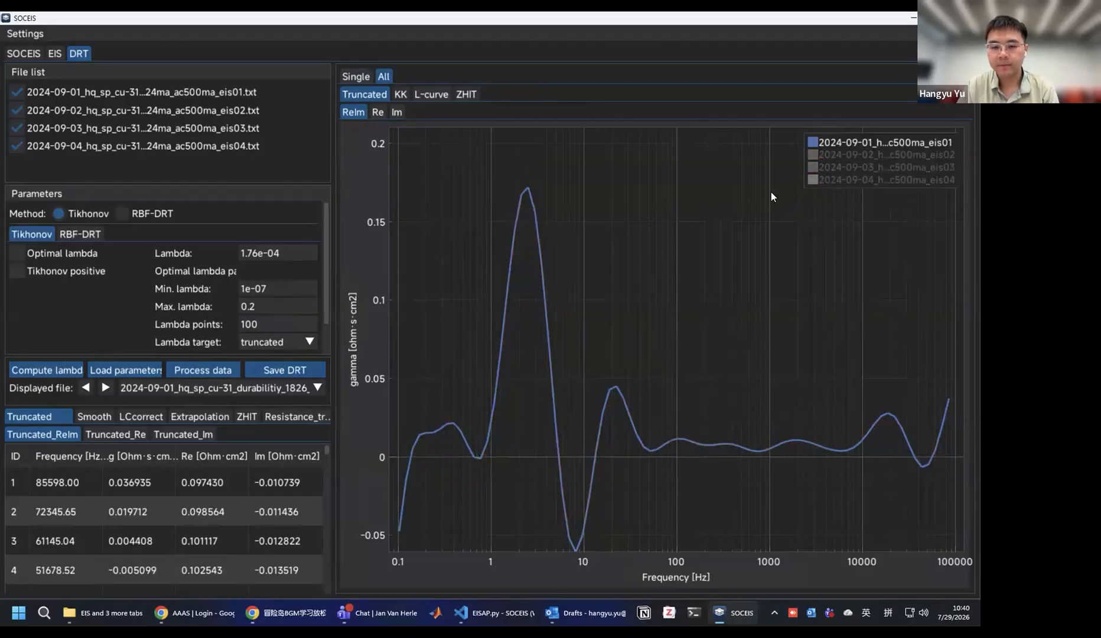
click(841, 153)
click(833, 166)
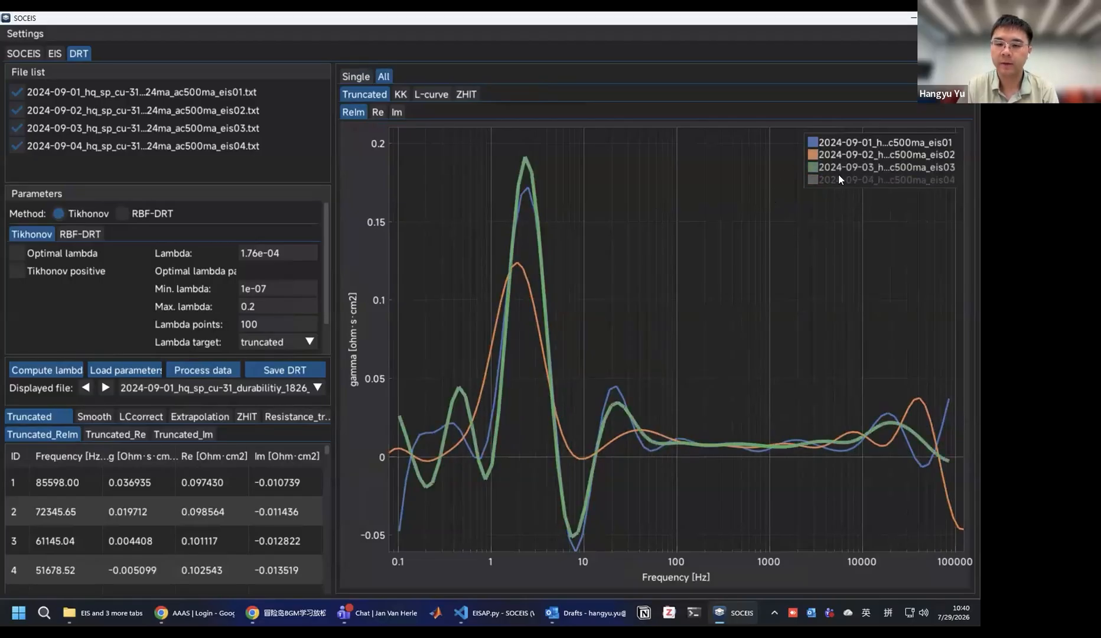
click(838, 176)
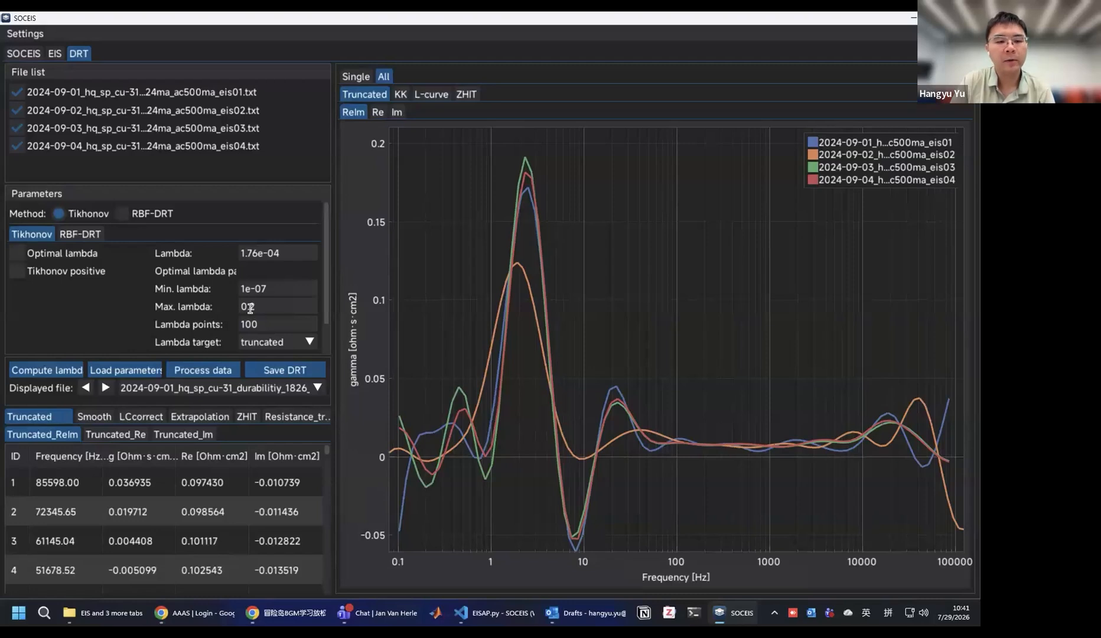
- Check the entered Tikhonov lambda against the computed optimal and average lambda in the parameters
scroll(251, 310, down, 2)
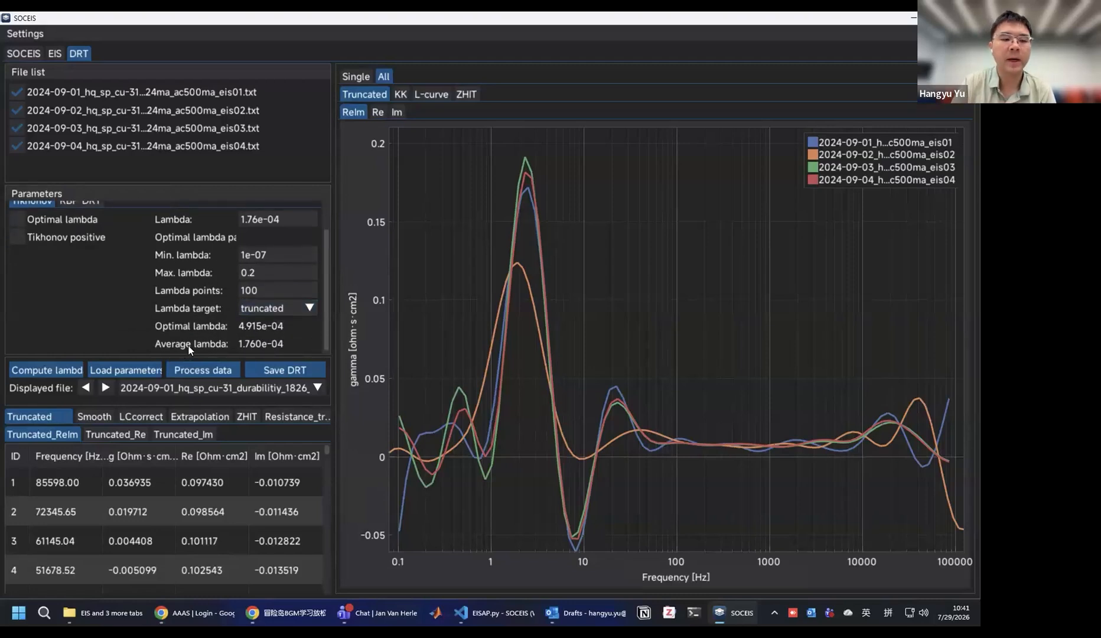
scroll(210, 337, up, 2)
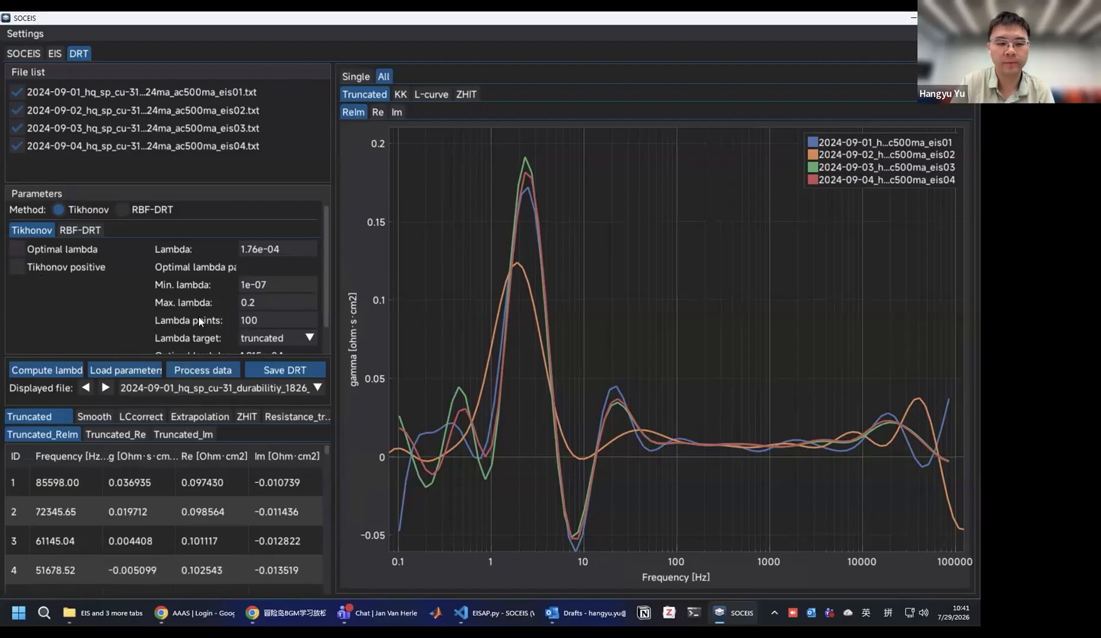
scroll(199, 317, down, 1)
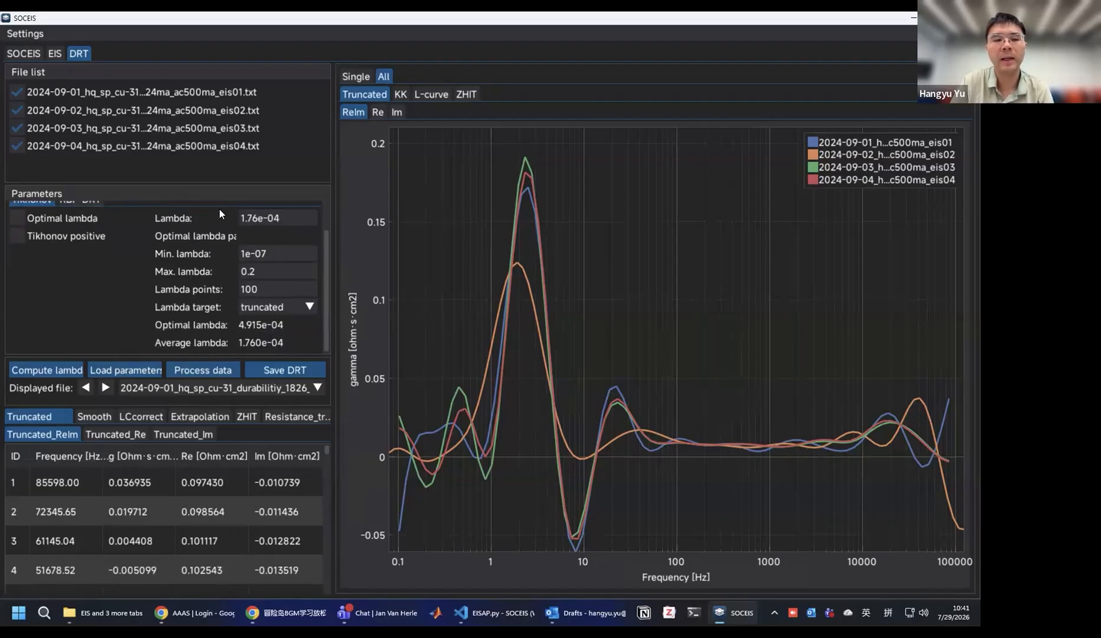
double_click(300, 219)
triple_click(298, 219)
click(294, 218)
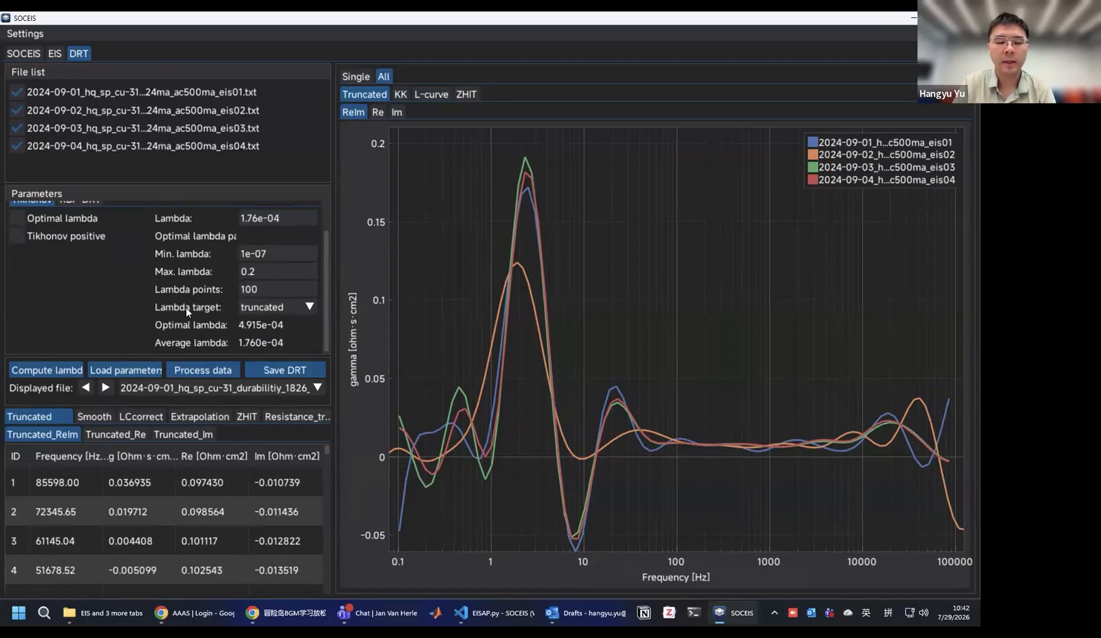
- Enable the positive Tikhonov option, set lambda to 0.05, and process the data again
scroll(179, 308, up, 1)
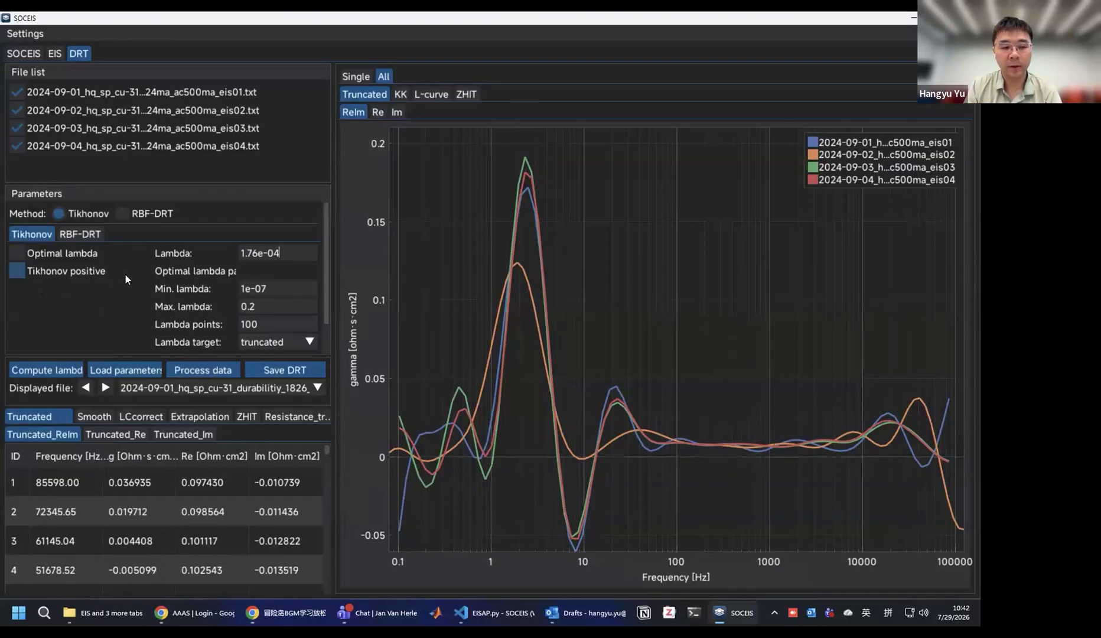
click(55, 267)
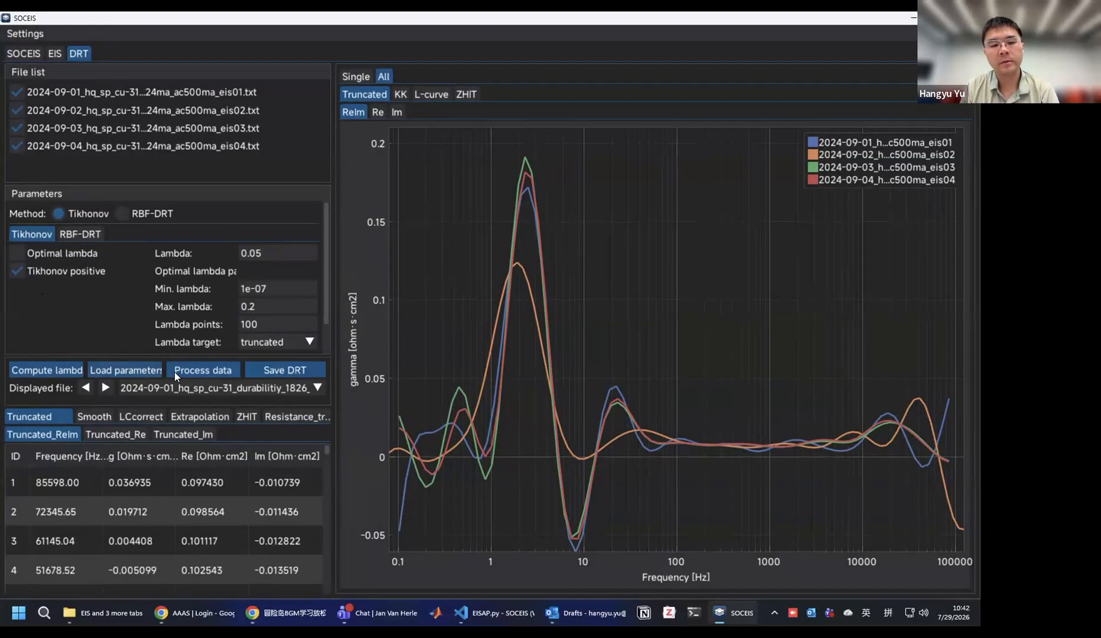
click(184, 368)
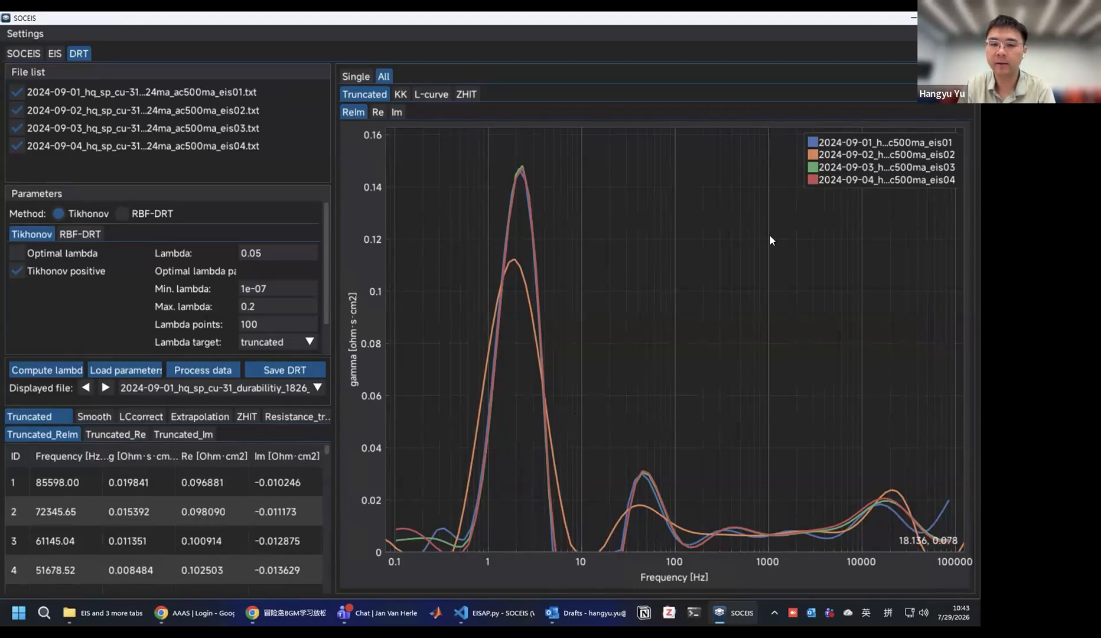
- Compare the recomputed truncated DRT curves of all files, hiding individual curves such as eis04 and showing them again
click(852, 175)
click(866, 167)
click(874, 155)
click(856, 157)
click(850, 164)
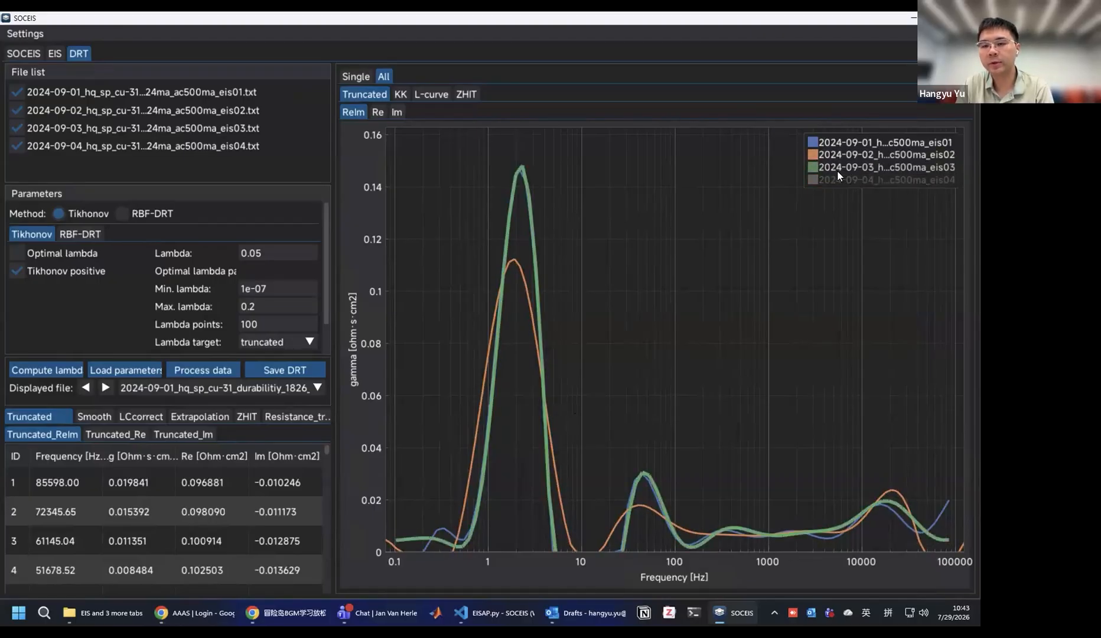
click(817, 179)
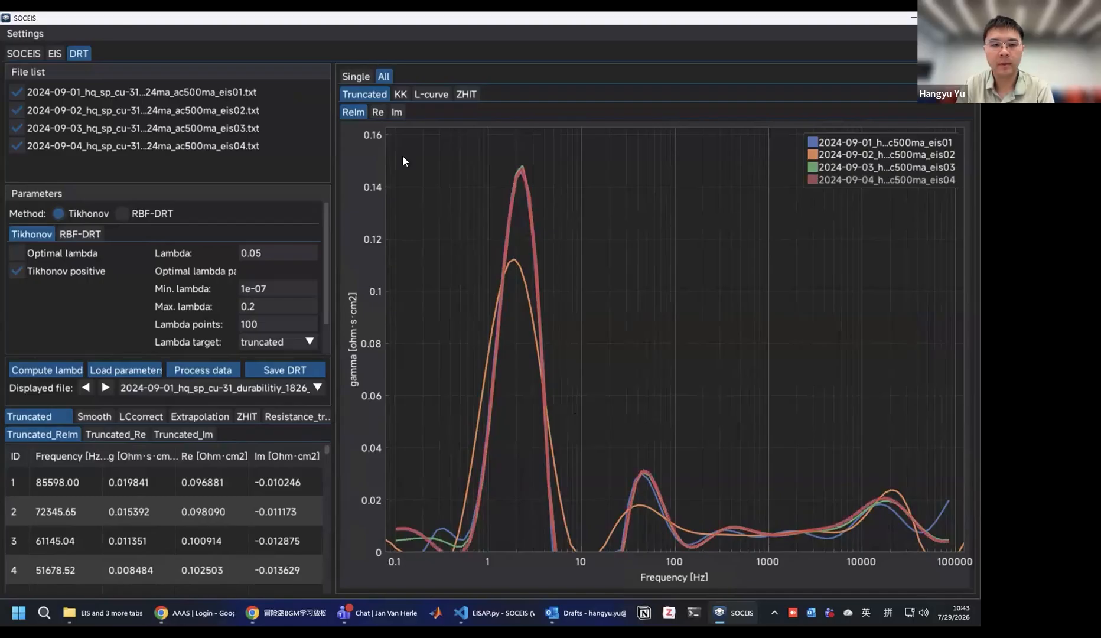
- View the KK, ZHIT and L-curve plots for all files, and return to the truncated DRT
click(400, 95)
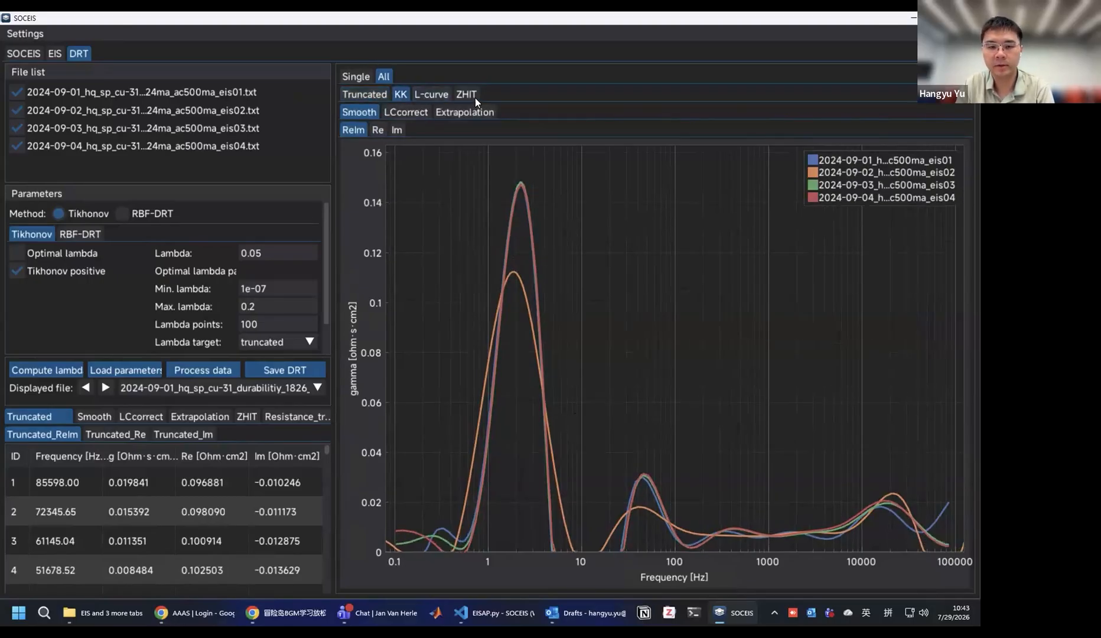
click(471, 96)
click(425, 97)
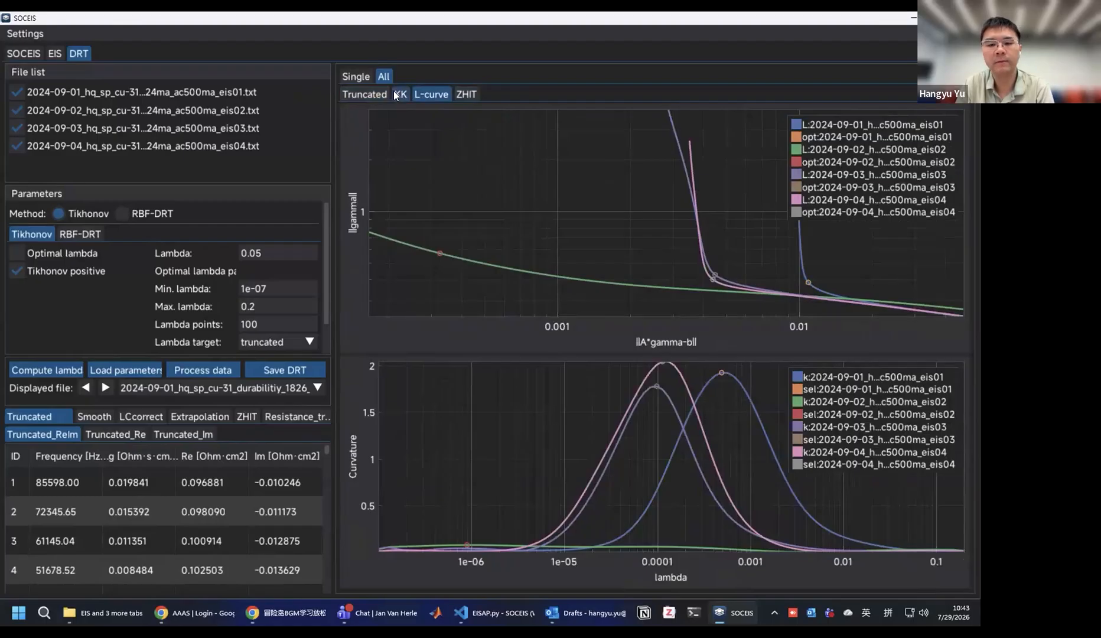
click(397, 95)
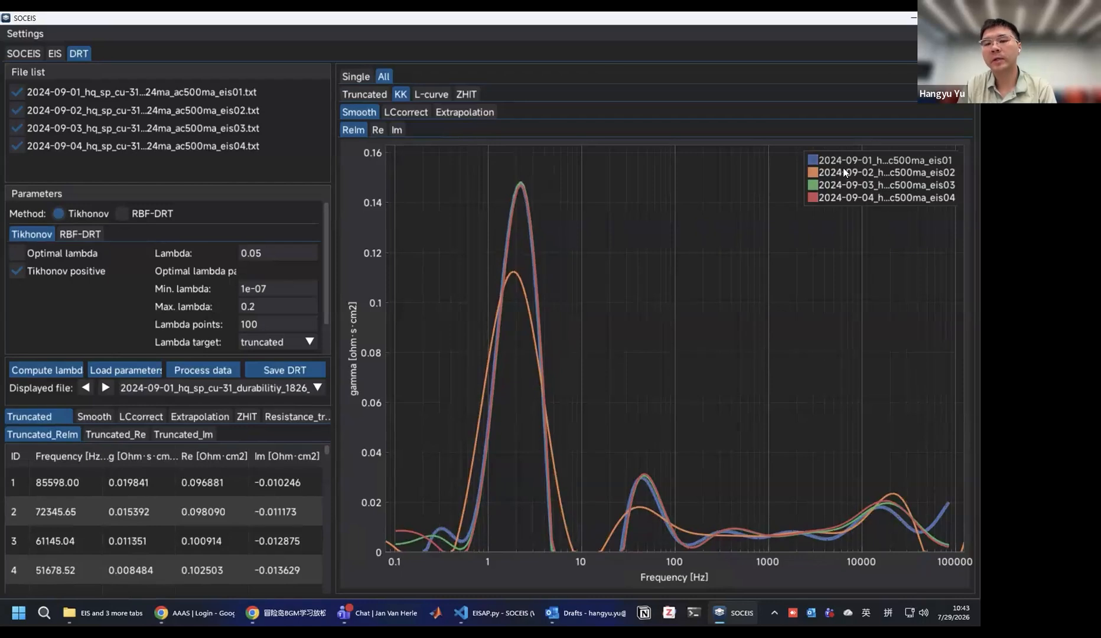
click(371, 90)
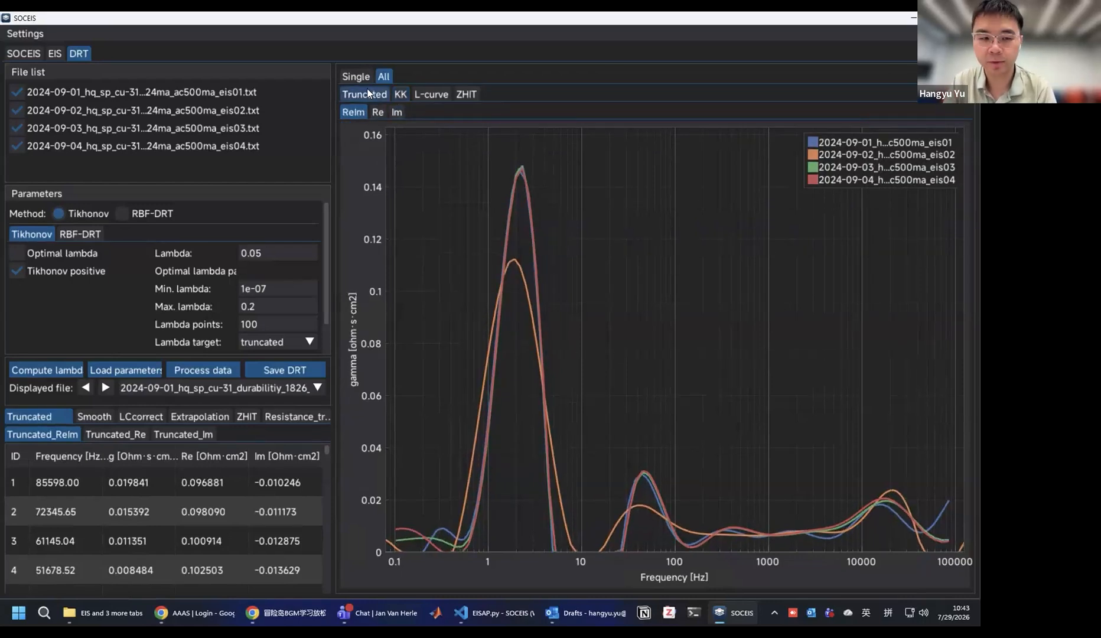
- Compare the single-file truncated DRT of eis01, eis02 and eis03 by stepping through the displayed files
click(358, 75)
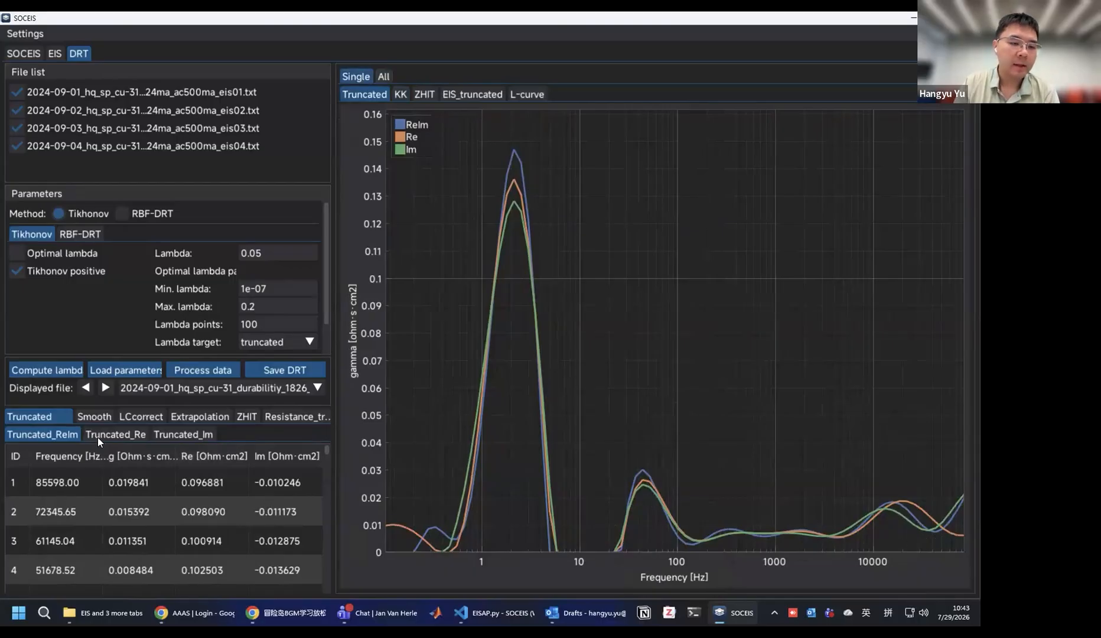
click(105, 390)
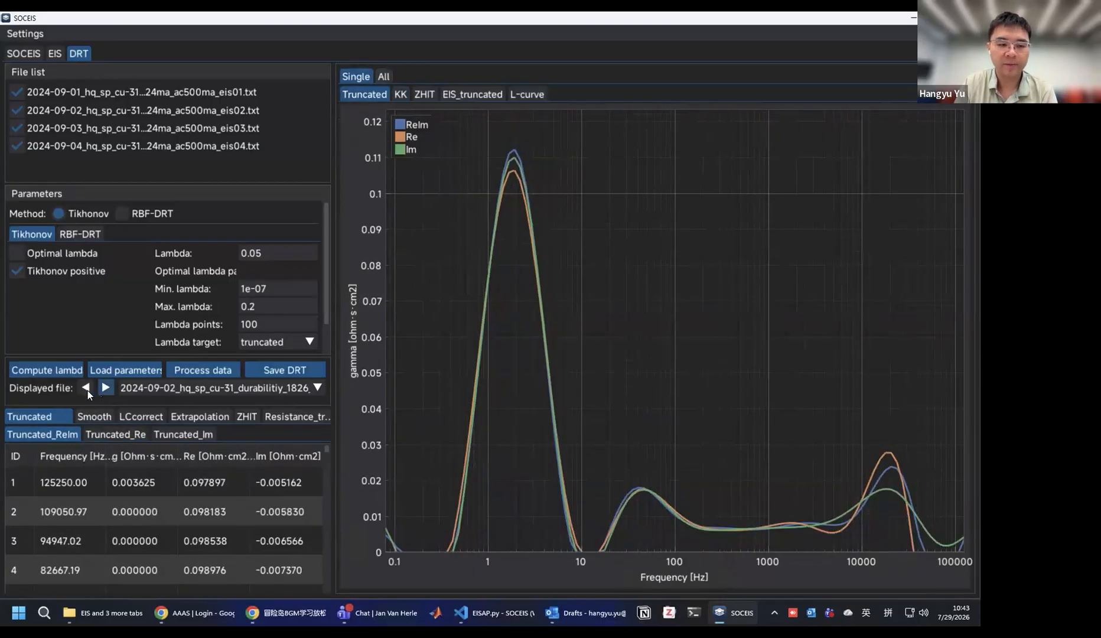
click(88, 390)
click(109, 385)
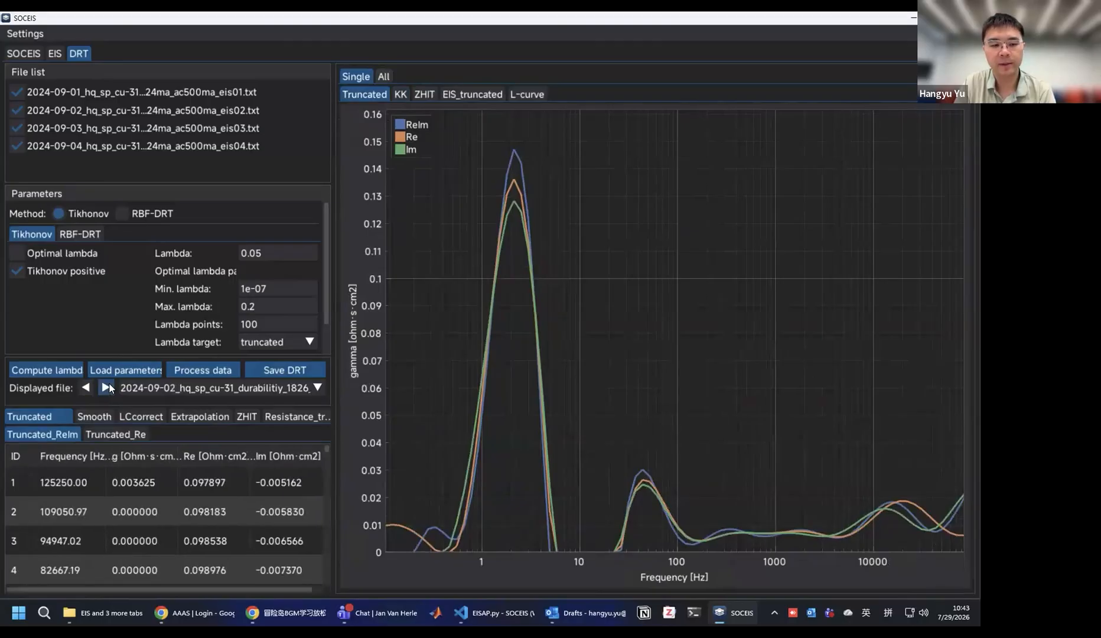
click(110, 386)
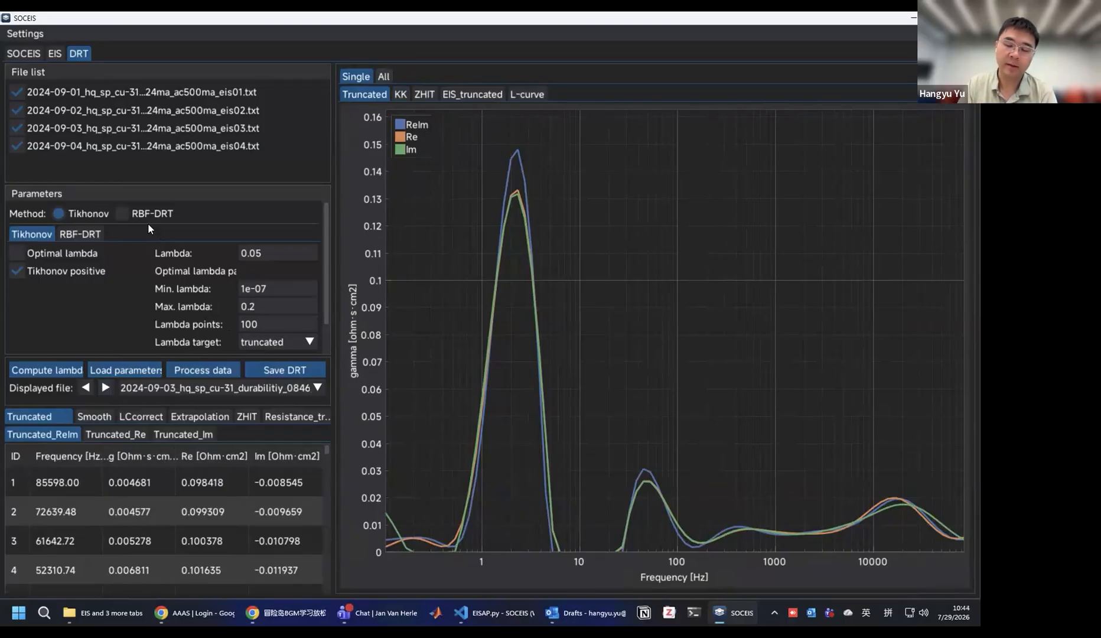
- Switch the DRT method to RBF-DRT and look through its parameters
click(122, 214)
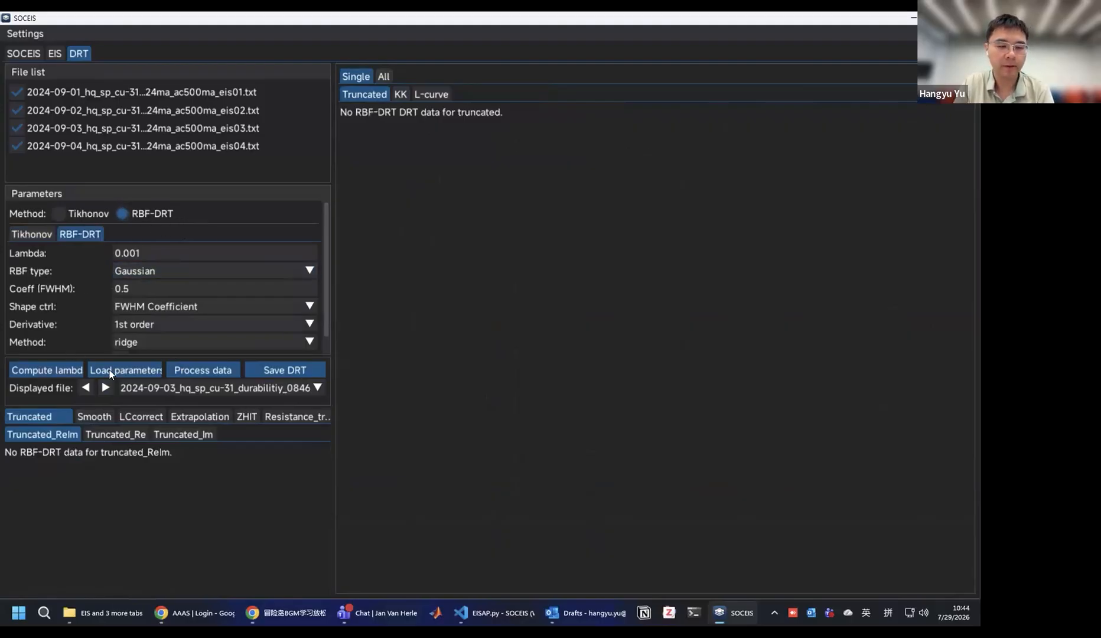
scroll(149, 279, down, 1)
scroll(149, 283, up, 1)
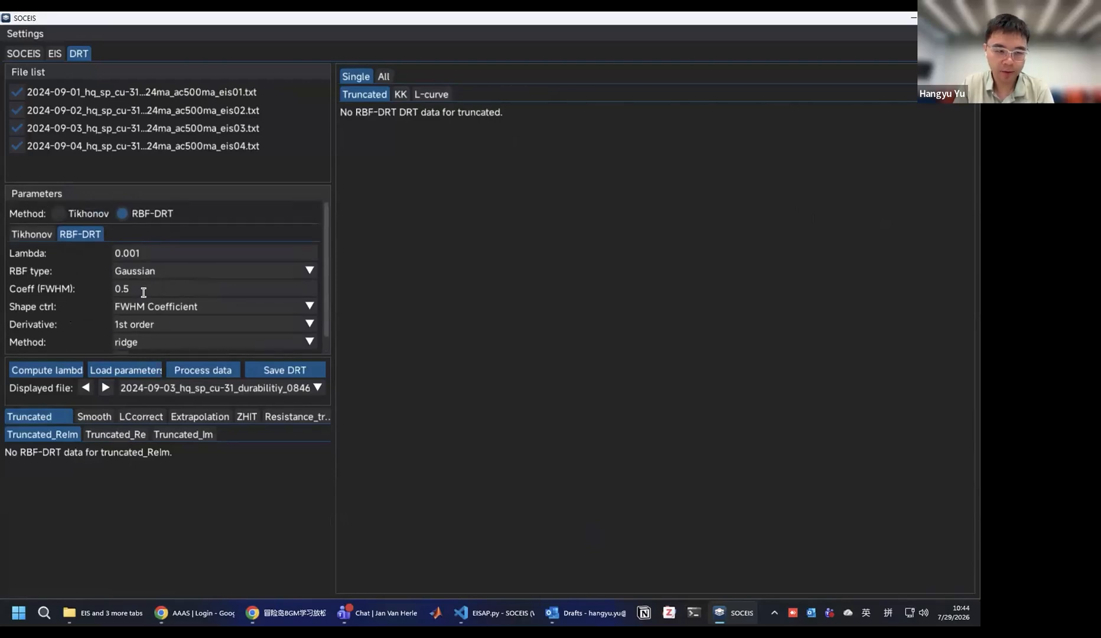
scroll(151, 286, down, 1)
scroll(151, 286, up, 1)
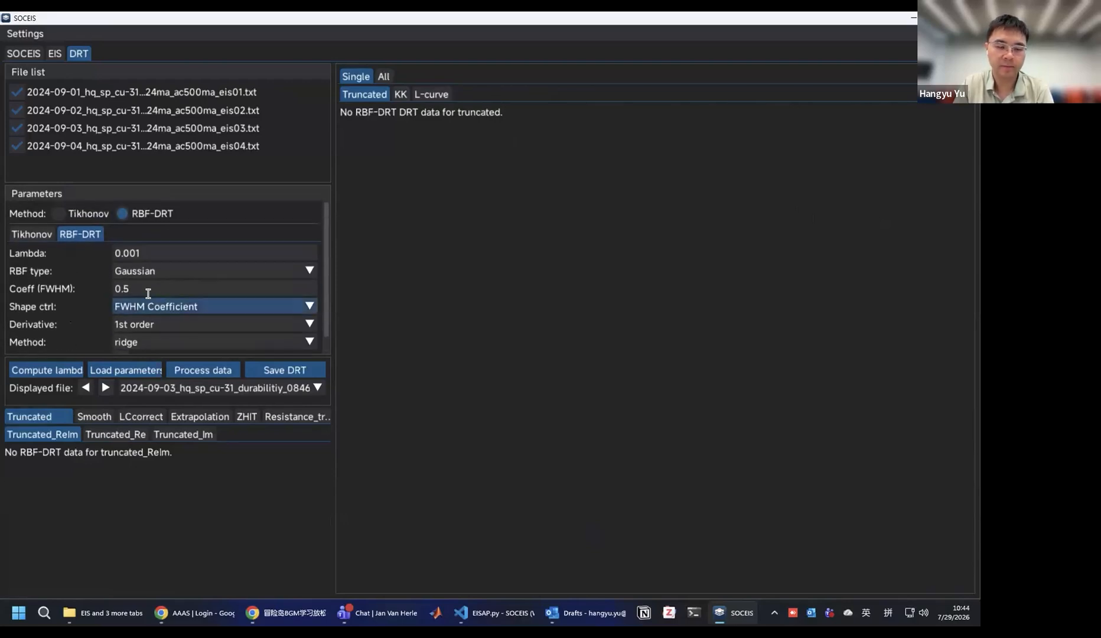
- Keep the RBF-DRT lambda at 0.001, load the parameters for the four files, and process the data
double_click(138, 251)
triple_click(138, 250)
click(144, 251)
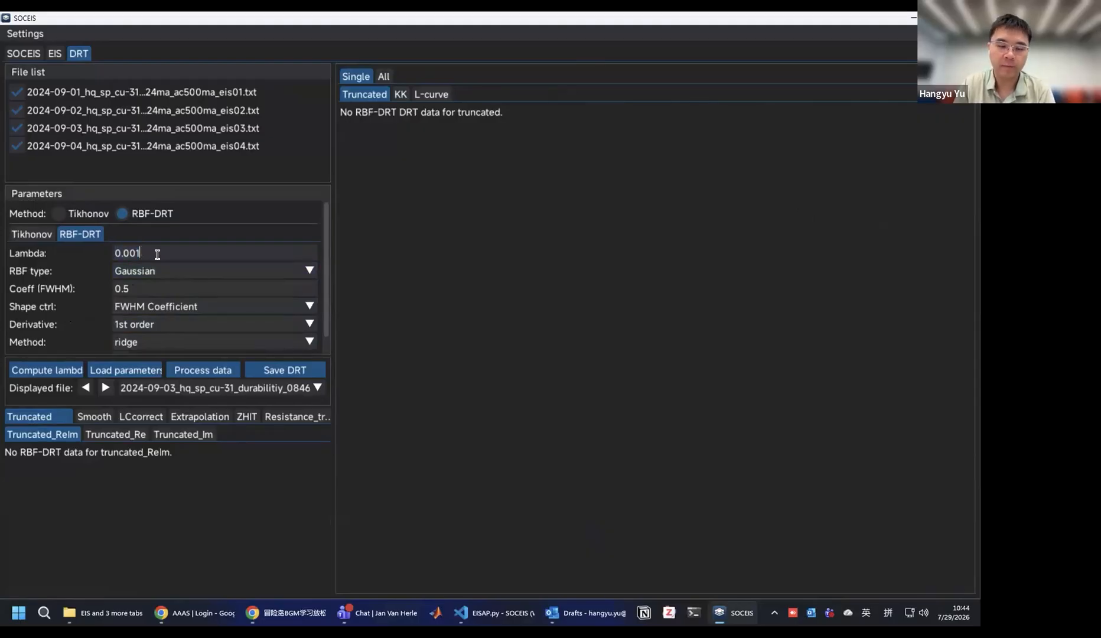
click(124, 371)
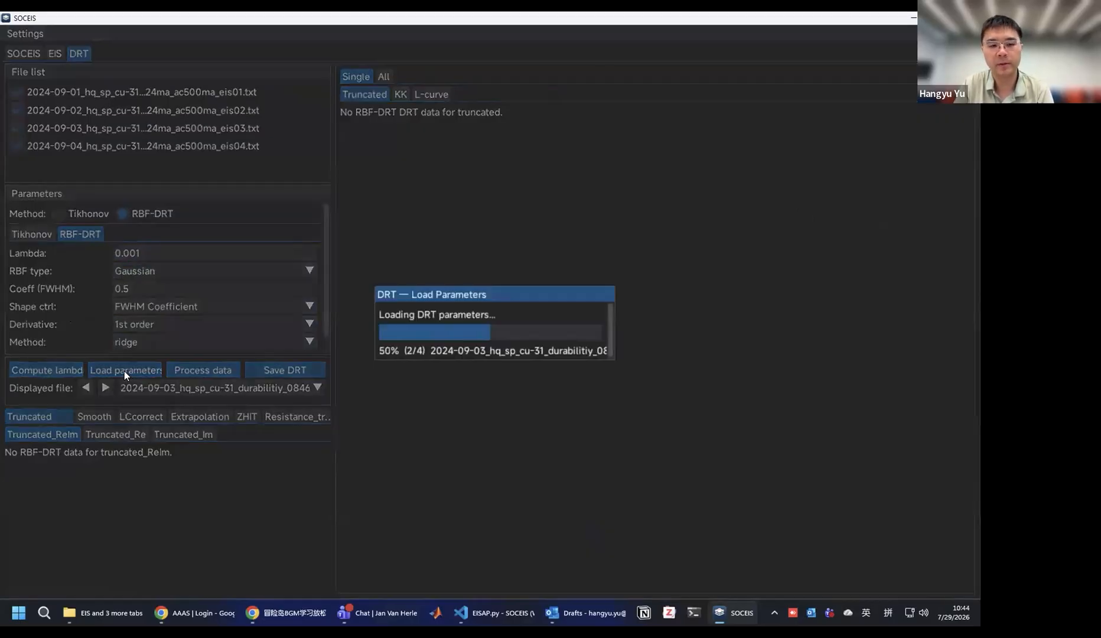
click(190, 372)
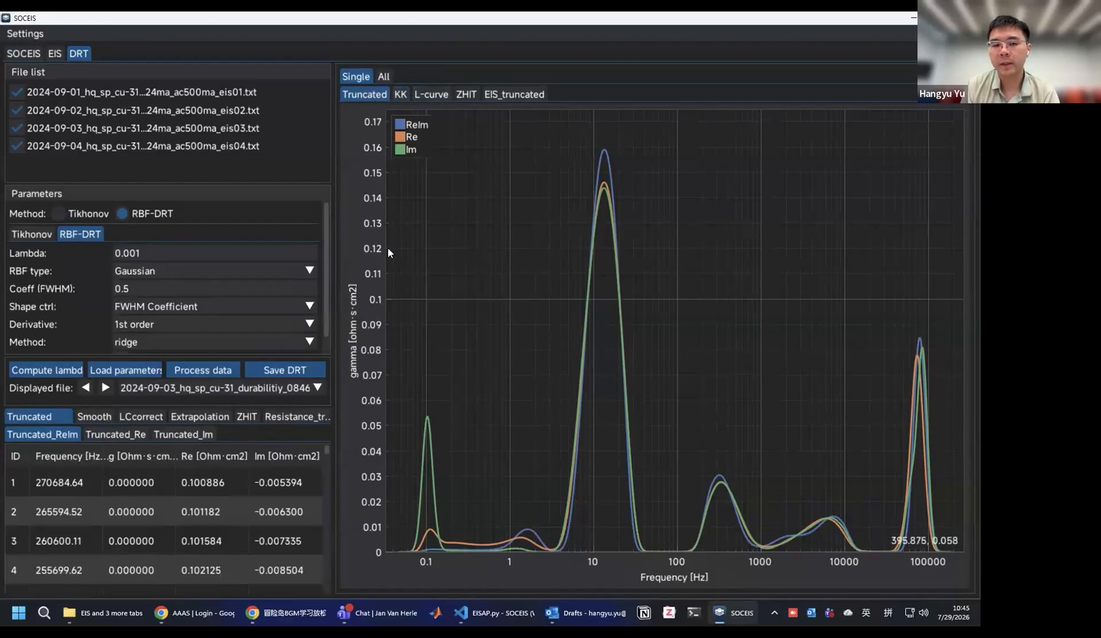
- Display the eis01 file and view its LC-corrected and extrapolated KK DRT curves
click(289, 388)
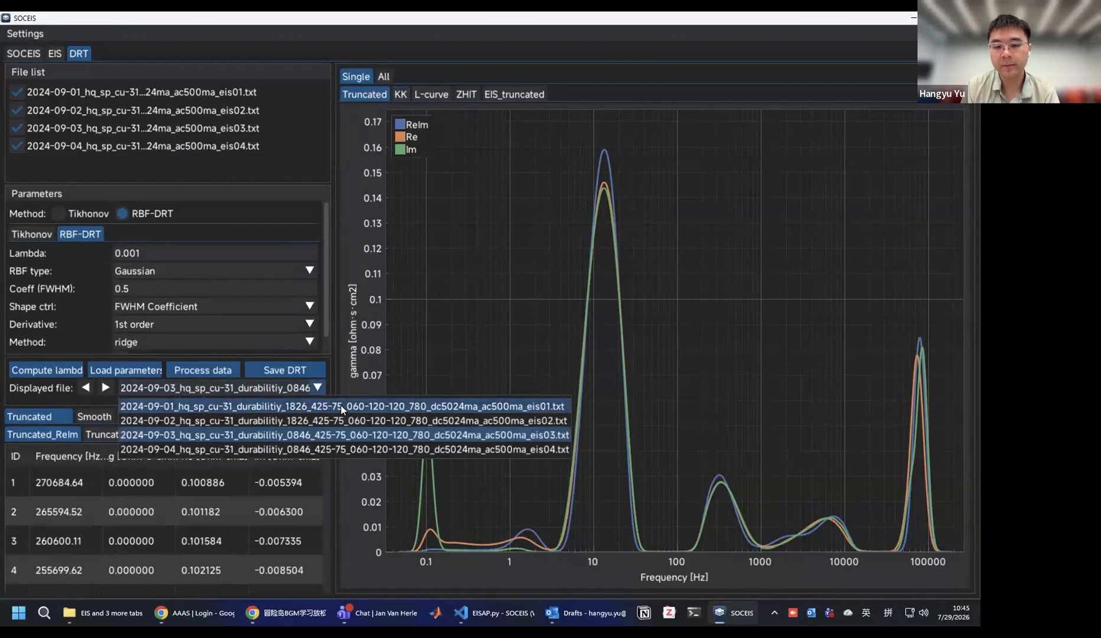
click(341, 405)
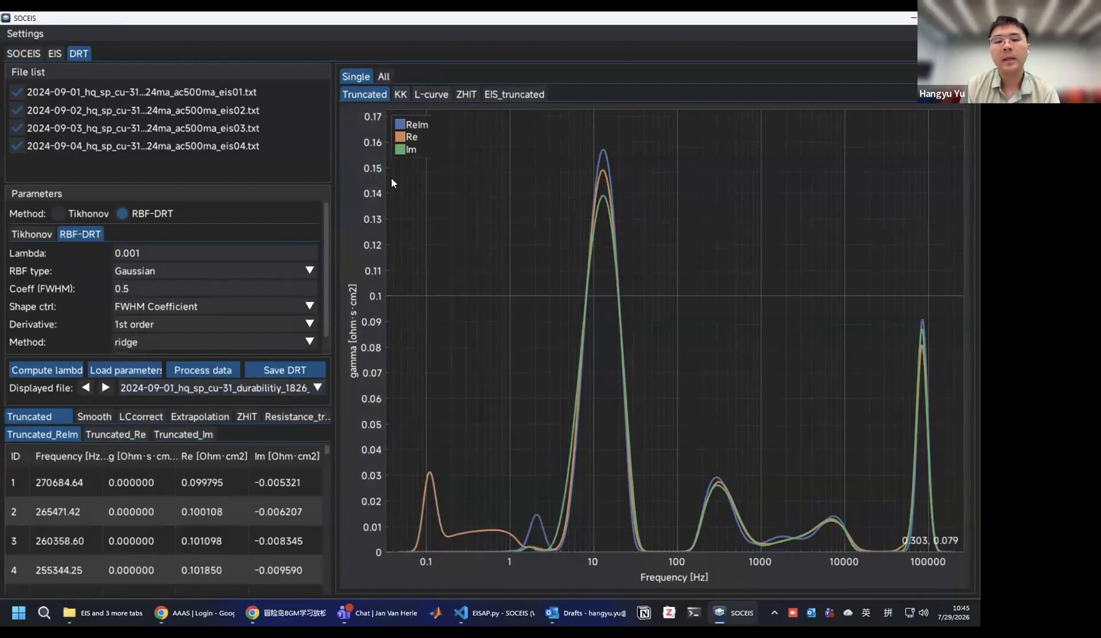
click(401, 94)
click(407, 110)
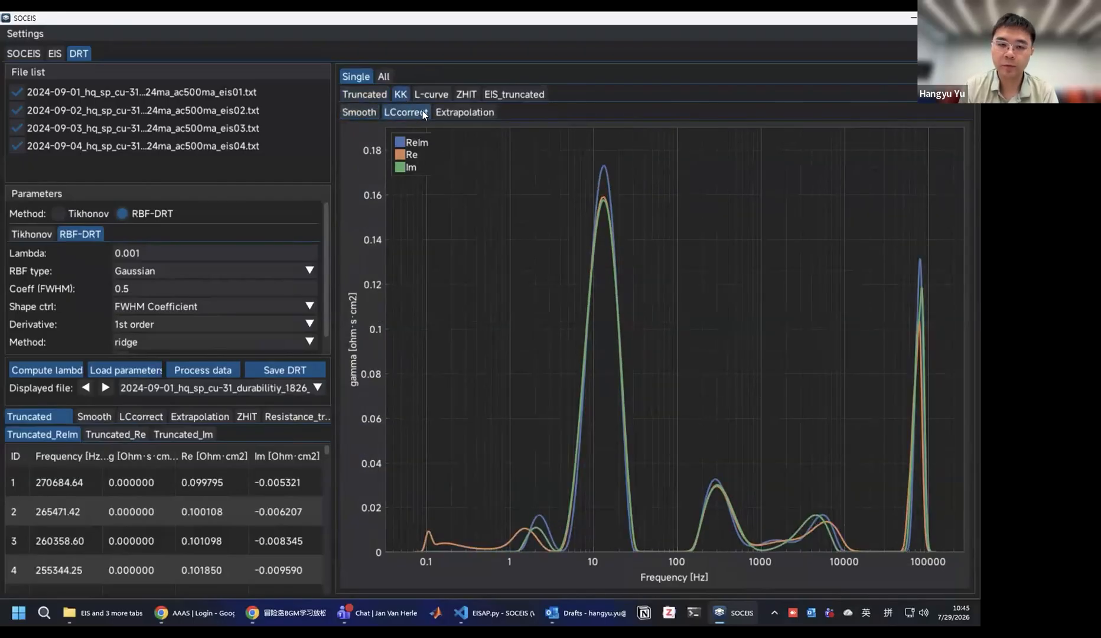
click(482, 113)
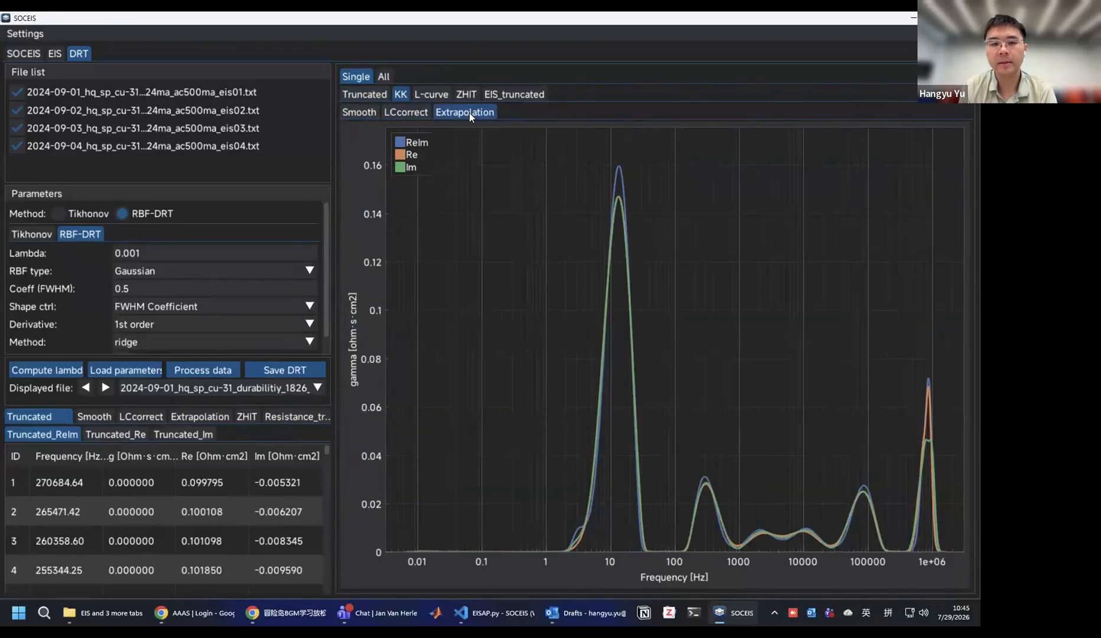
- Check the eis01 file's truncated EIS fit, and view the truncated RBF-DRT curves for that file and for all files
click(462, 93)
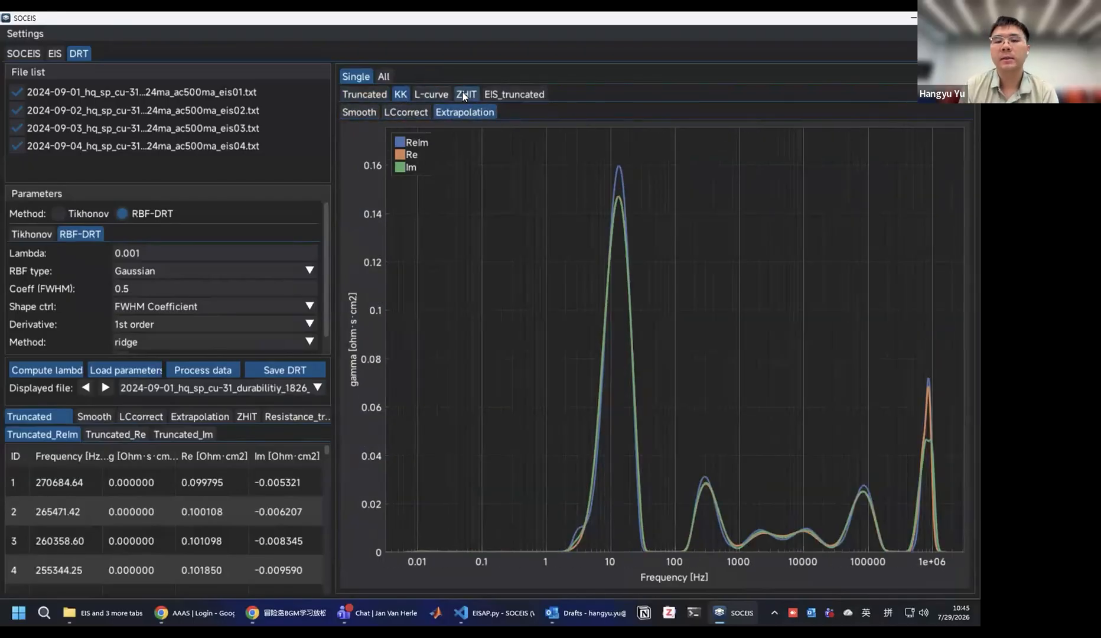
click(508, 88)
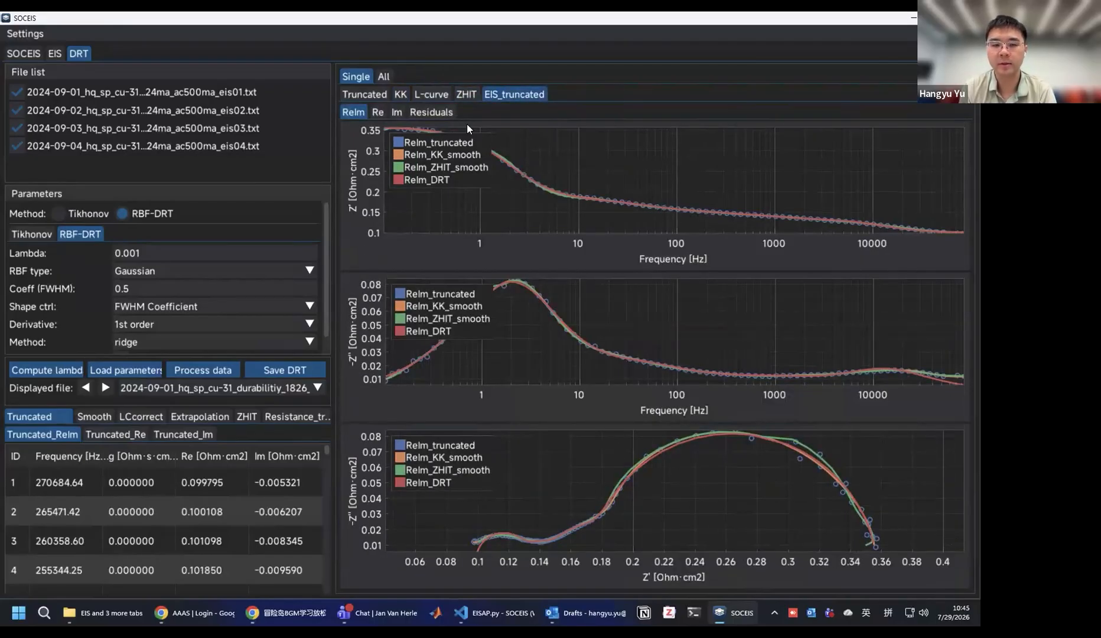
click(378, 97)
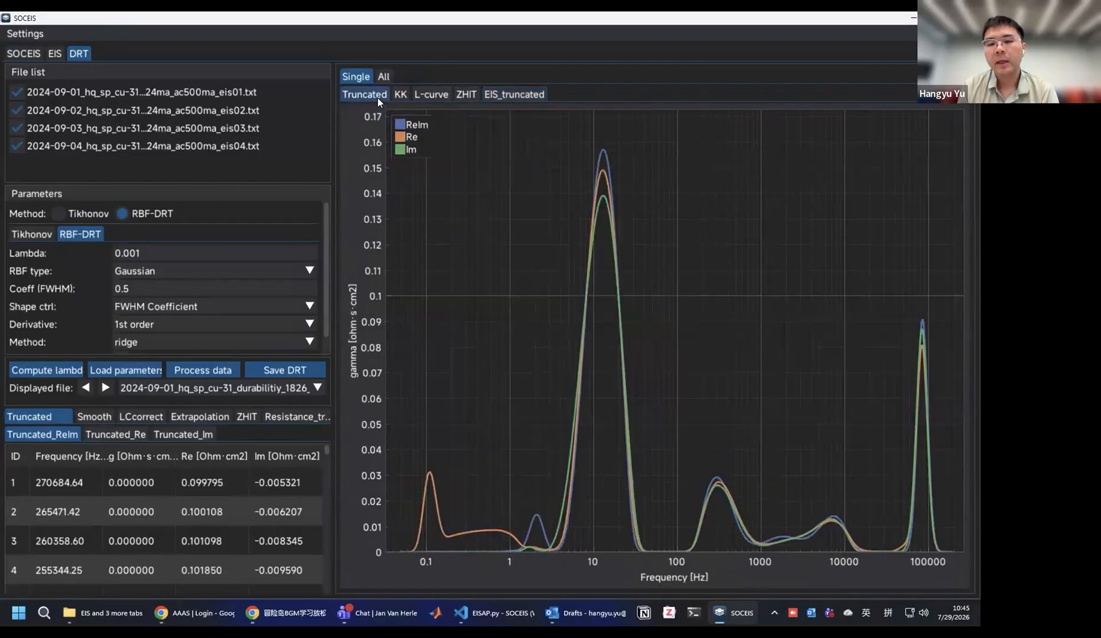
click(387, 76)
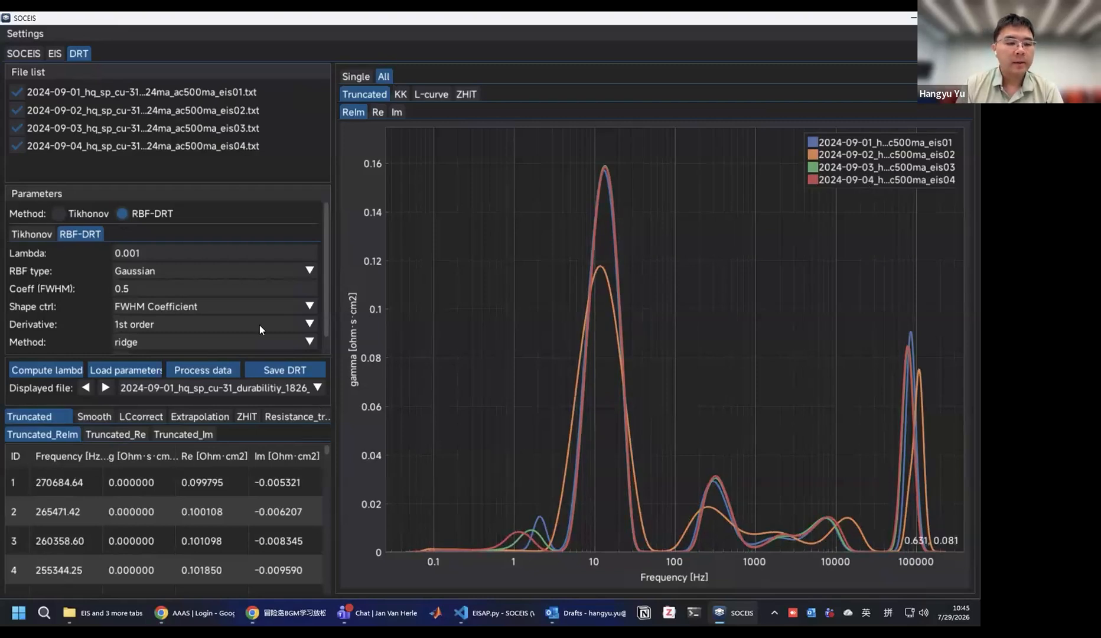
- Switch the method back to Tikhonov and save the DRT results
click(89, 213)
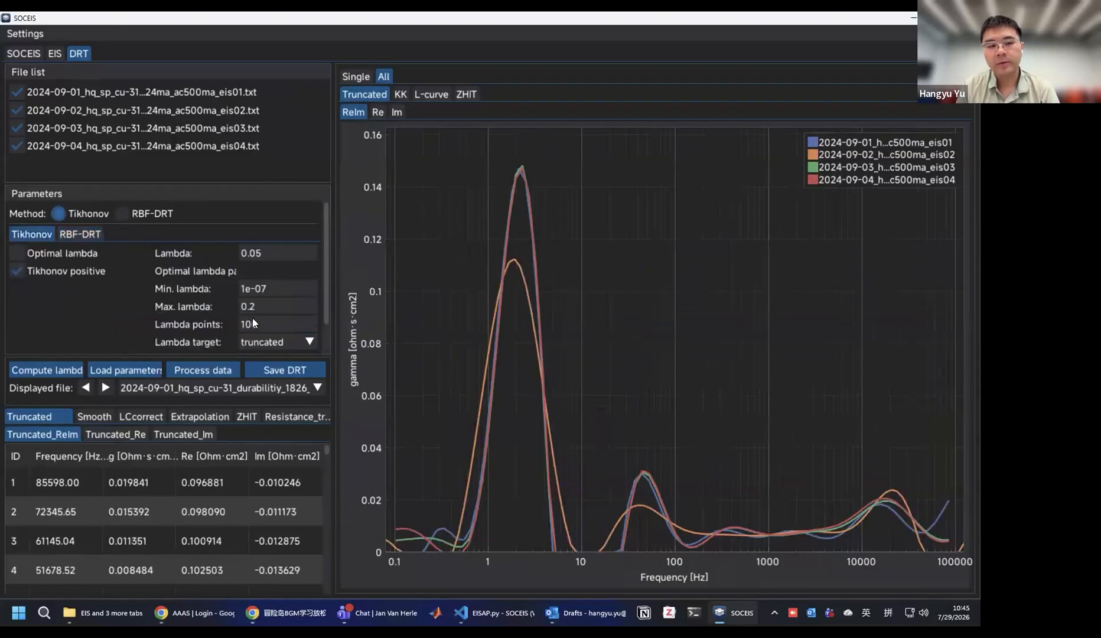
click(312, 372)
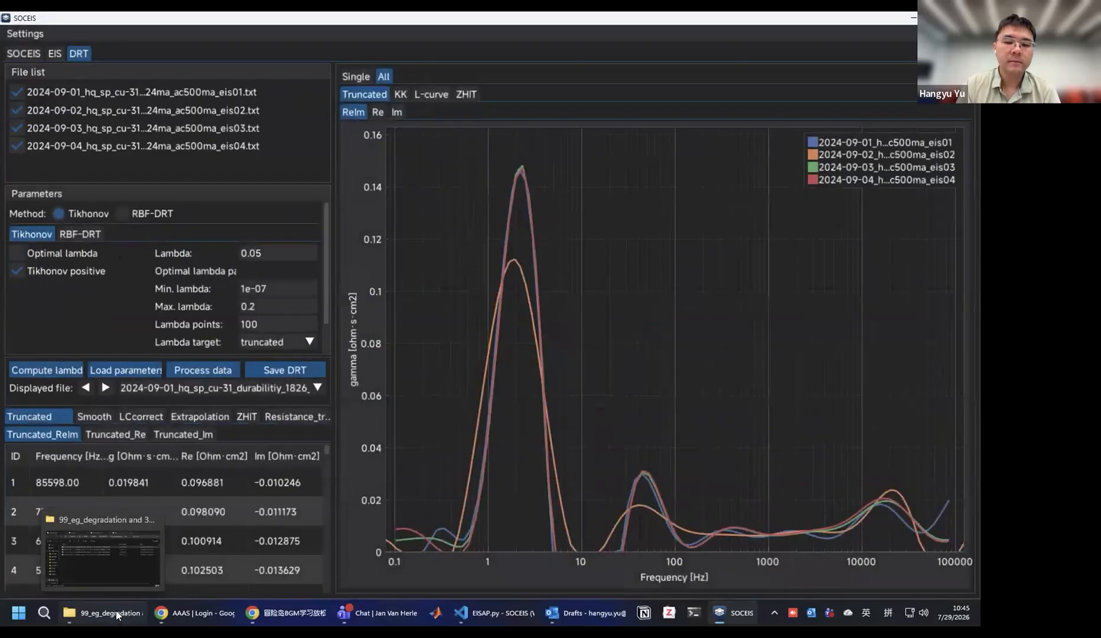
- Switch to File Explorer, enter the DRT folder in 99_eg_degradation, and open the saved eis01 workbook maximized in Excel
click(116, 612)
click(714, 197)
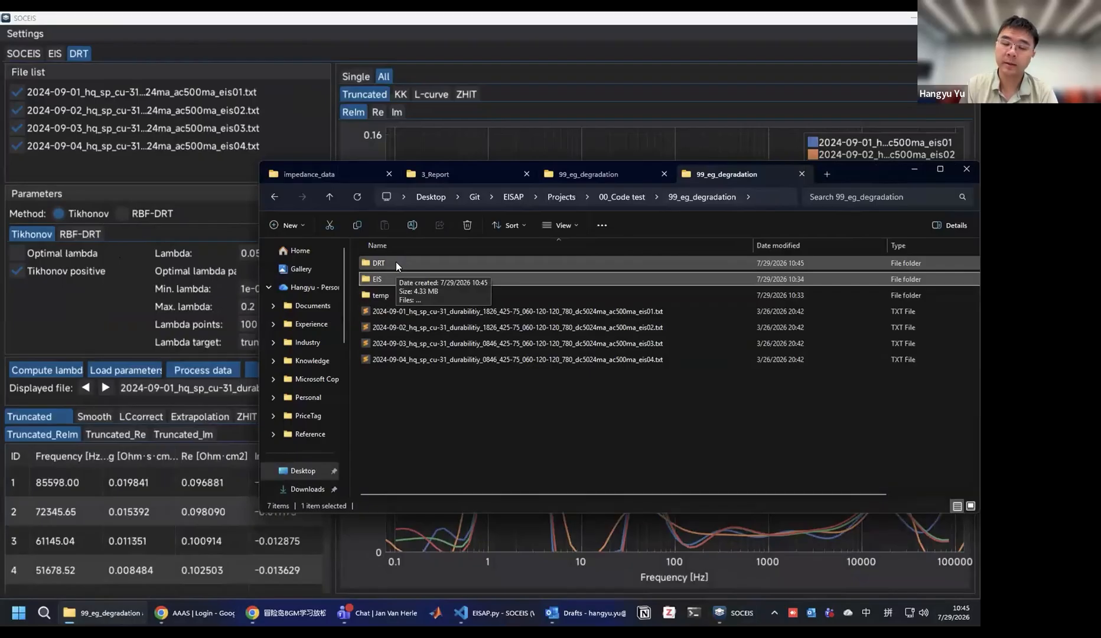
double_click(422, 264)
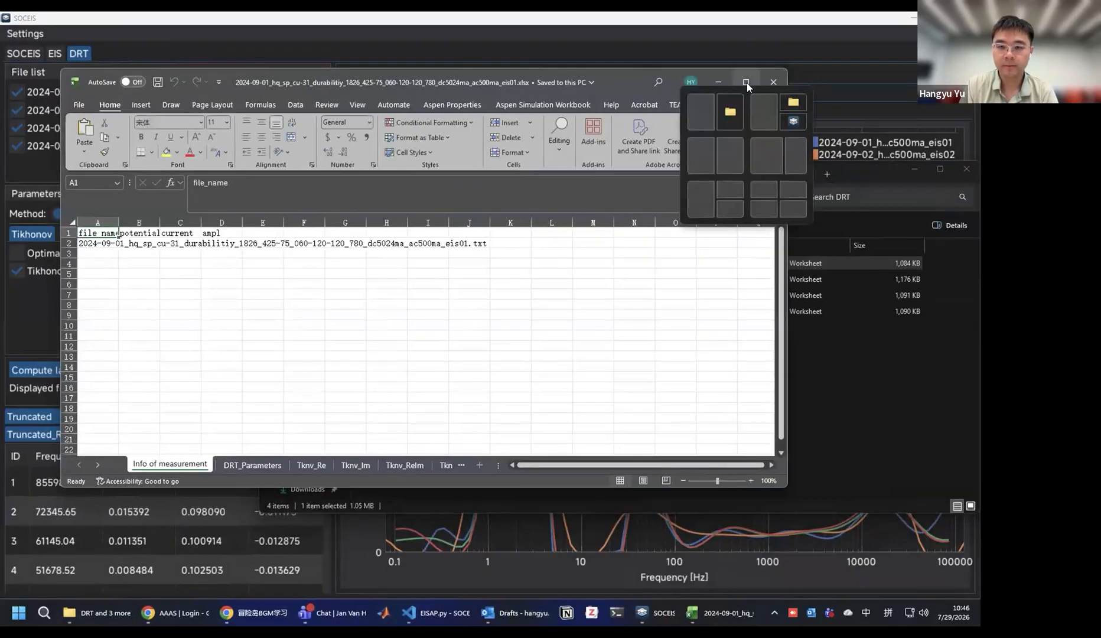
click(746, 82)
- Examine the workbook's measurement info, DRT_Parameters, Tknv_Re and Tknv_Im sheets
click(210, 580)
click(140, 578)
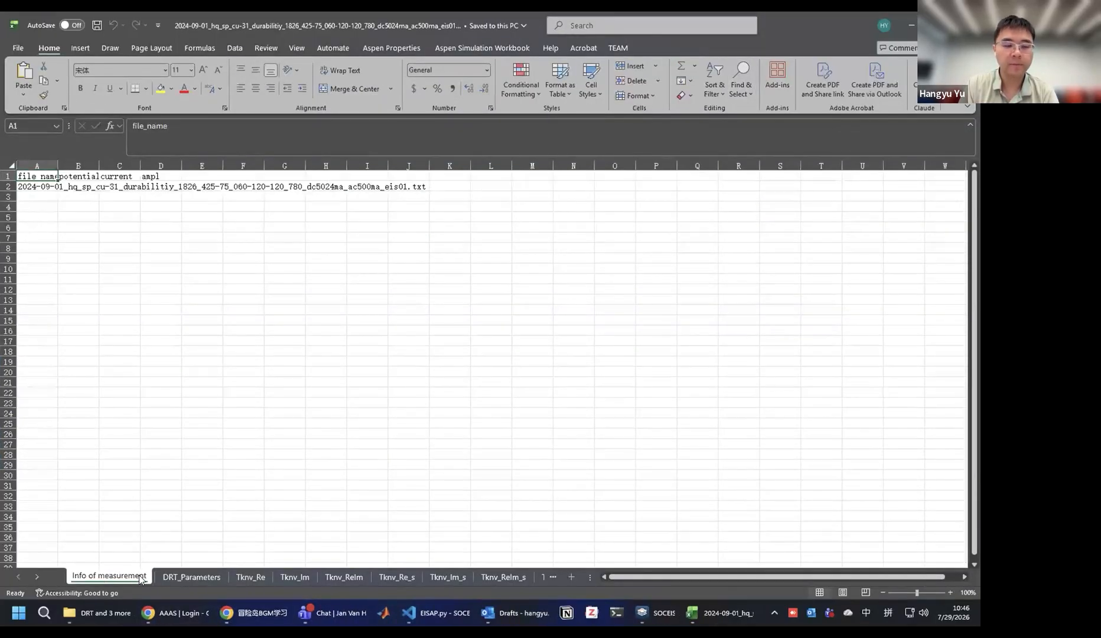
click(190, 576)
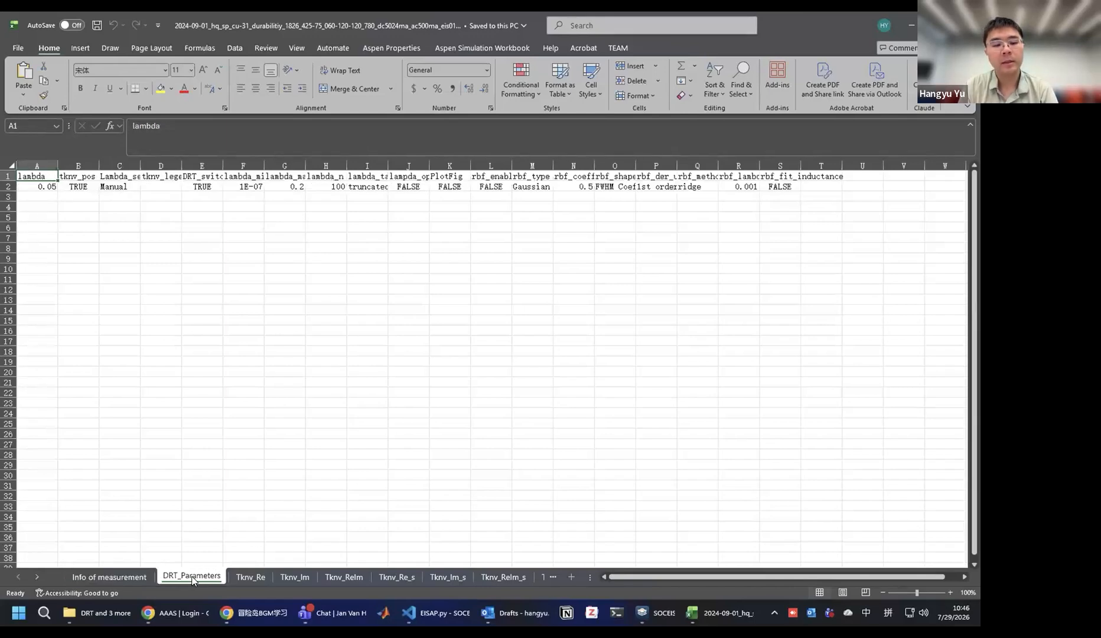
click(260, 580)
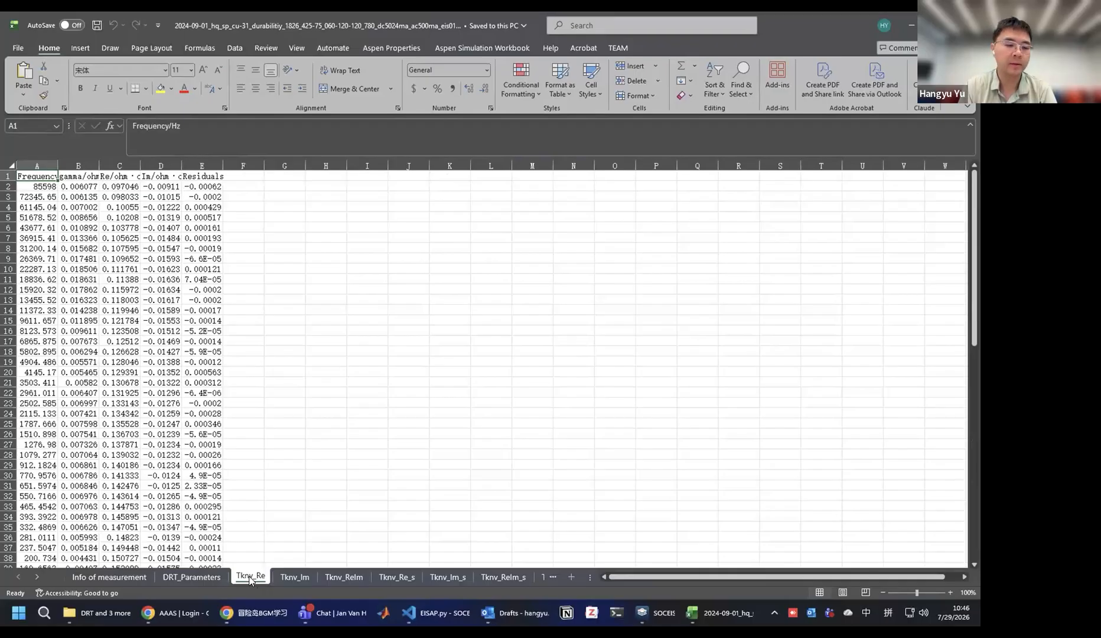
click(302, 578)
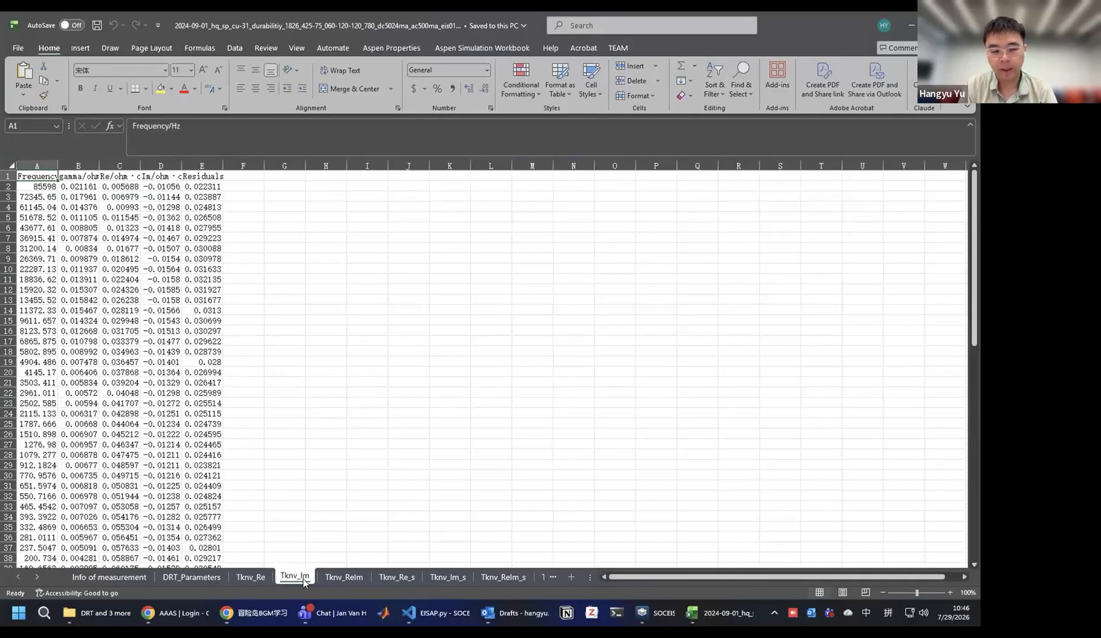
- Examine the Tknv_ReIm, Tknv_Re_s, Tknv_Im_s and Tknv_ReIm_s sheets of the eis01 workbook
click(339, 576)
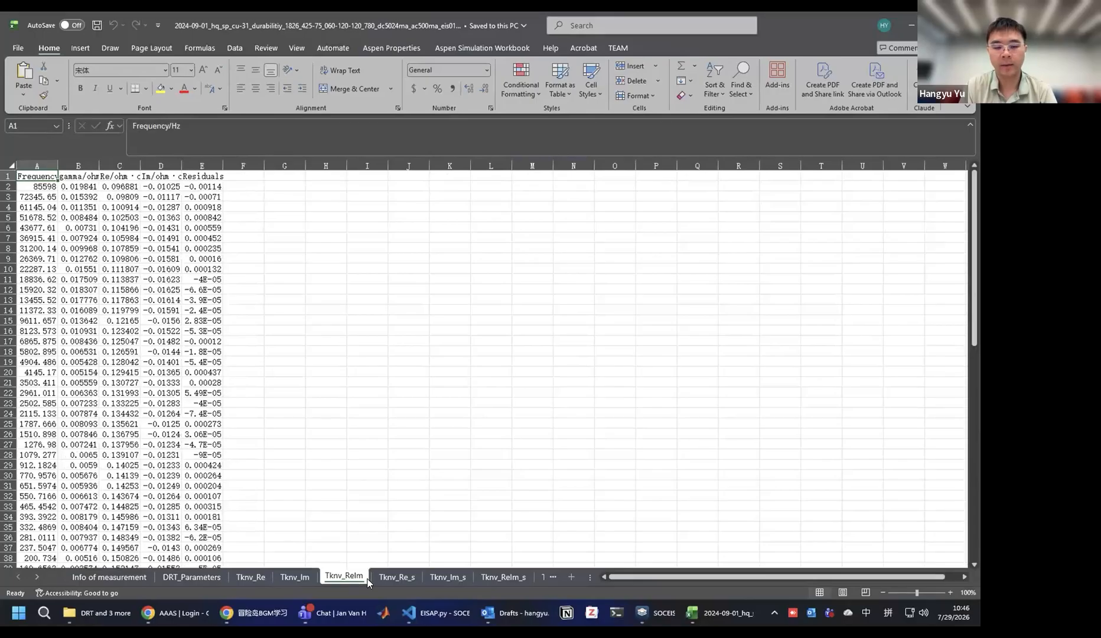
click(413, 580)
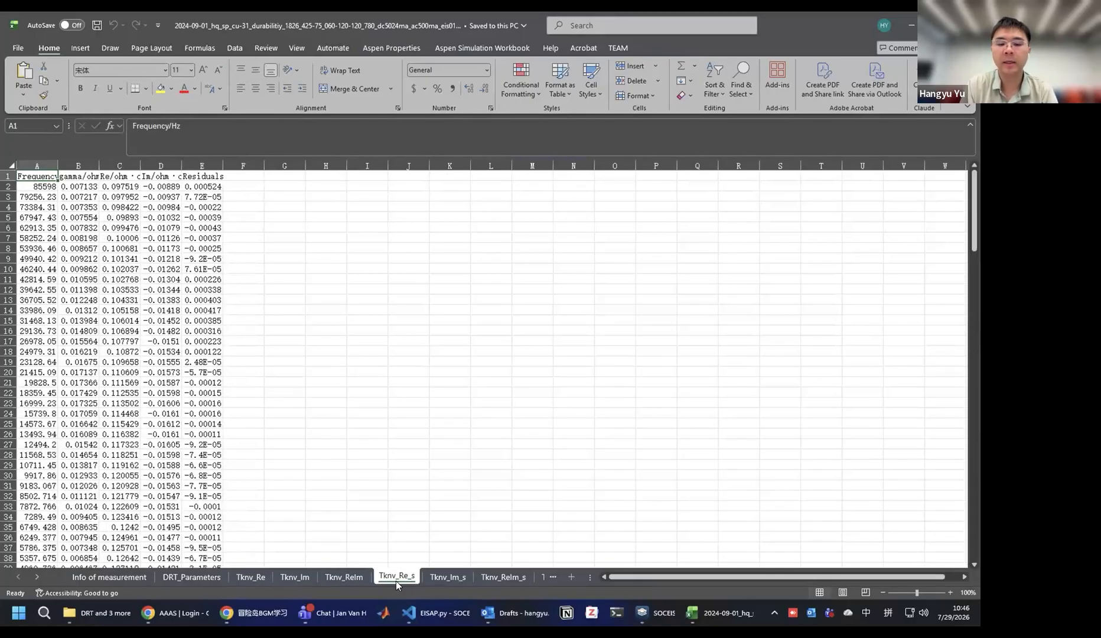
click(451, 575)
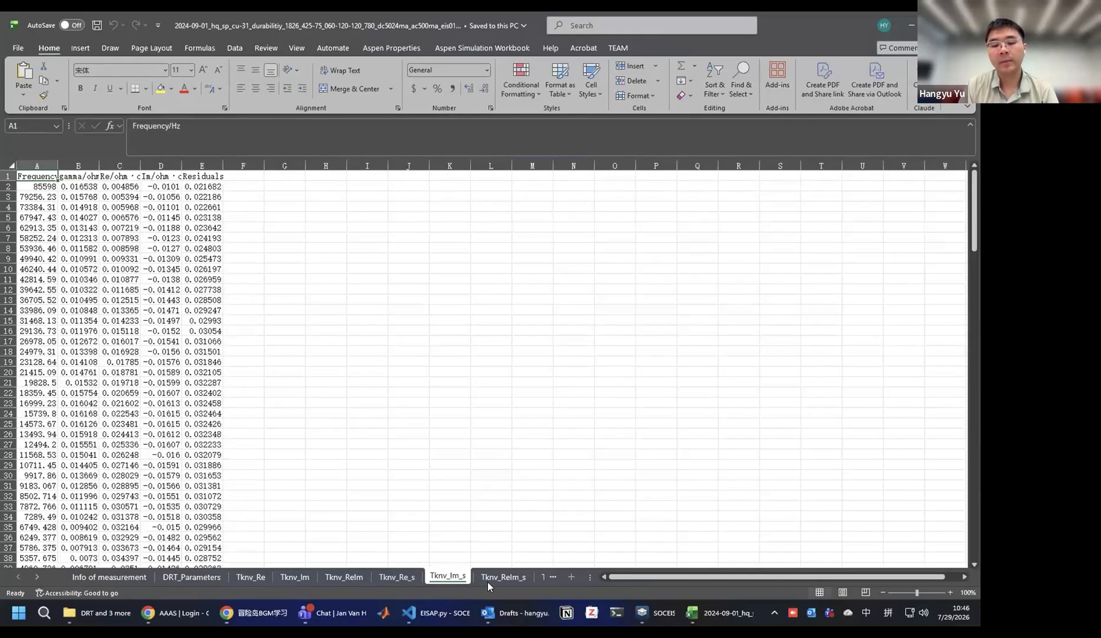
click(498, 579)
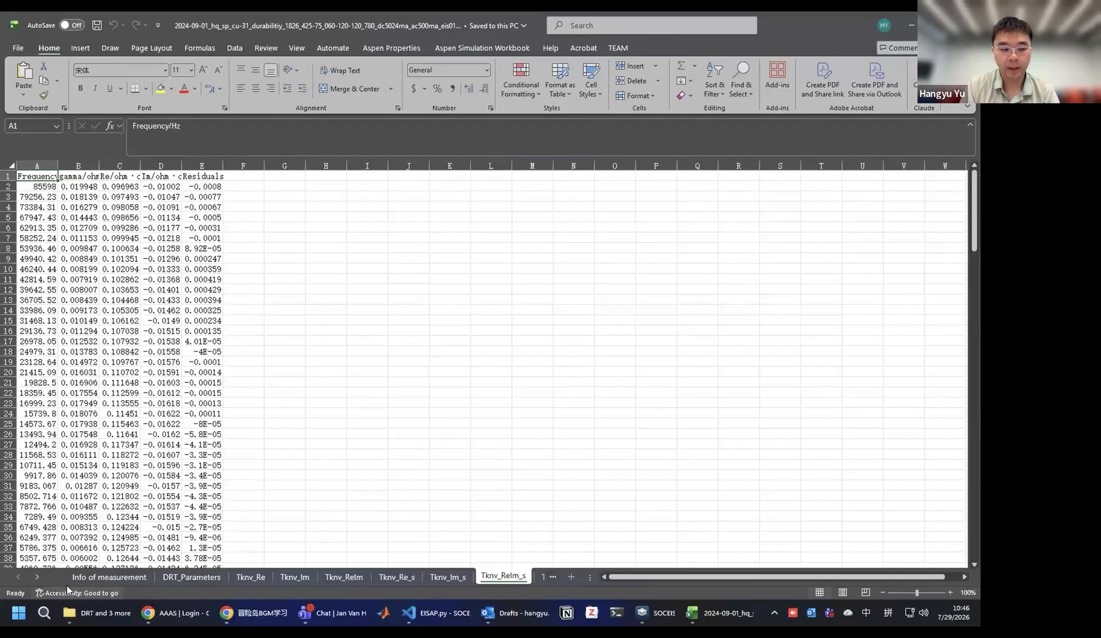
- Look through the names of the workbook's remaining Tikhonov sheets, from the extrapolated, corrected and ZHIT results to Resistance_truncated and Resistance_smooth
click(38, 576)
click(37, 576)
click(38, 576)
click(38, 576)
click(38, 576)
click(38, 576)
click(37, 575)
click(38, 576)
click(38, 576)
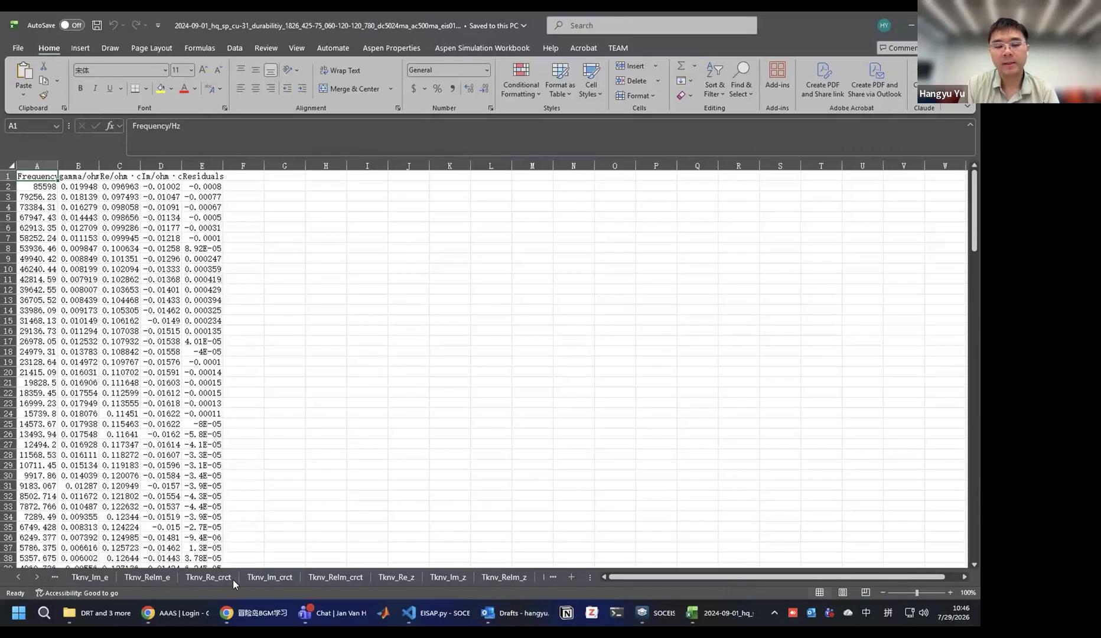
click(37, 577)
click(36, 579)
click(36, 578)
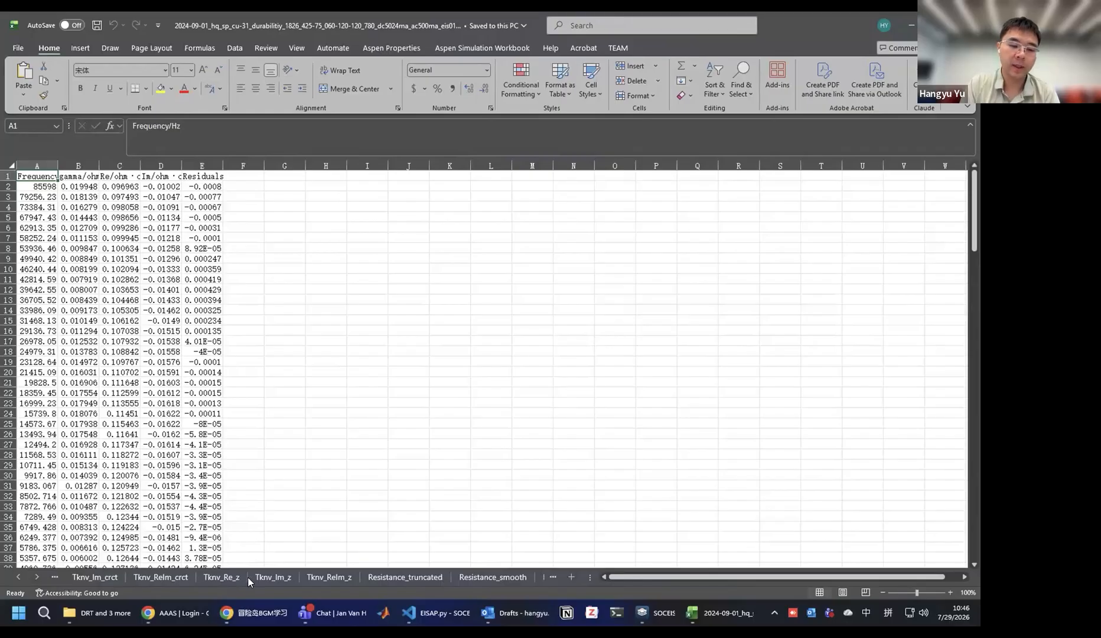
- Look further along the workbook's sheet names to the RBF result sheets, from RBF_Re to the RBF resistance sheets
click(37, 577)
click(37, 577)
click(37, 577)
click(37, 577)
click(37, 577)
click(37, 578)
click(37, 577)
click(37, 577)
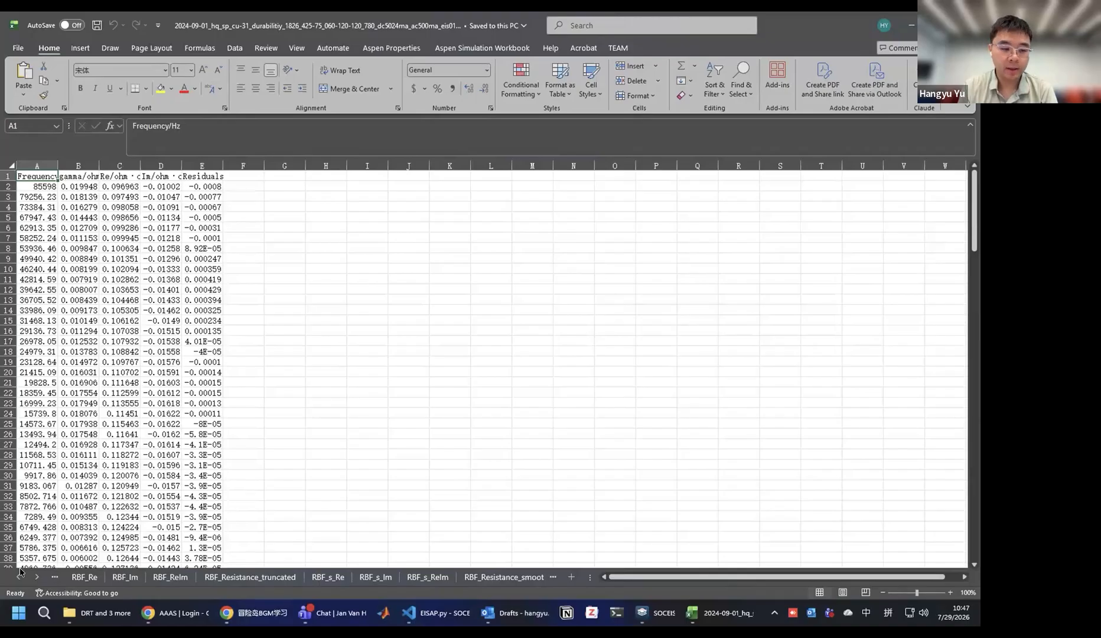
click(178, 536)
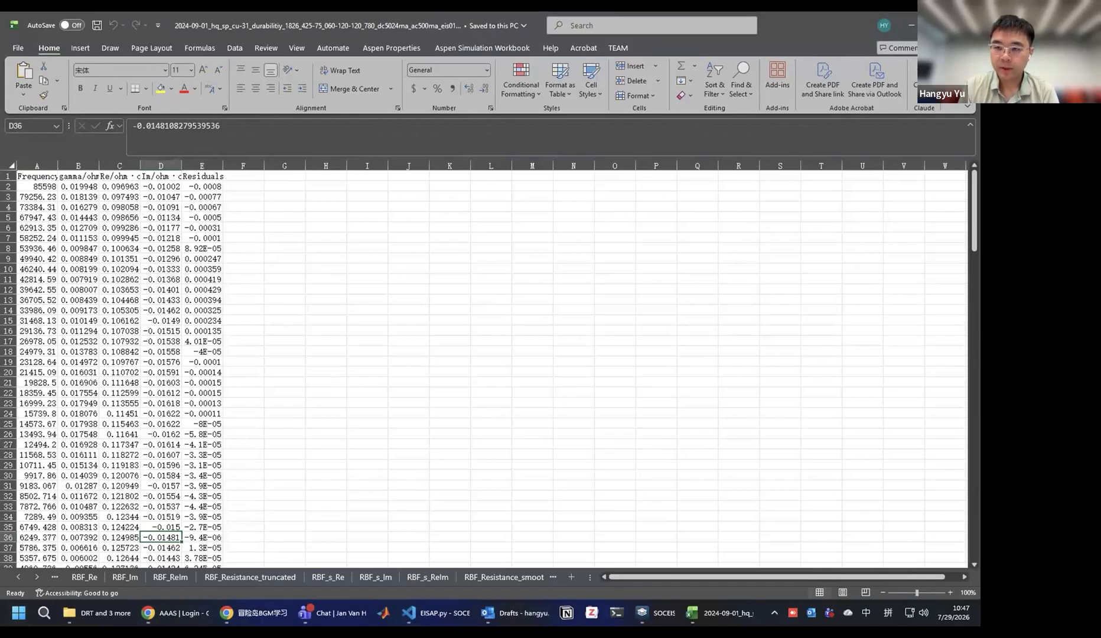
- Close the workbook, switch back to SOCEIS, and show the DRT resistance table for the truncated data
click(967, 26)
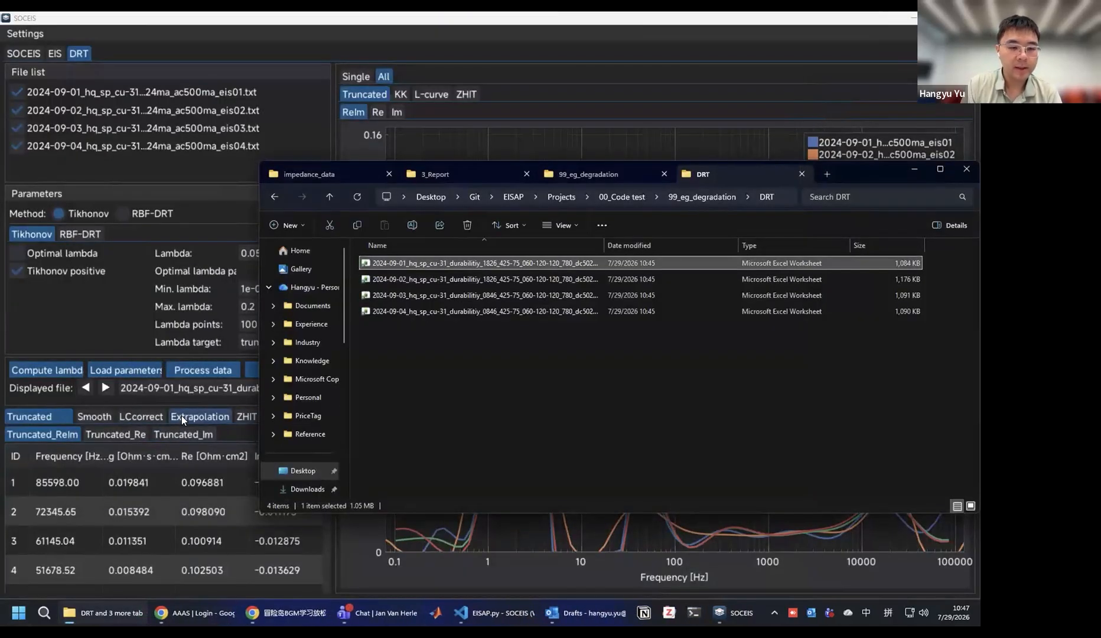
click(181, 416)
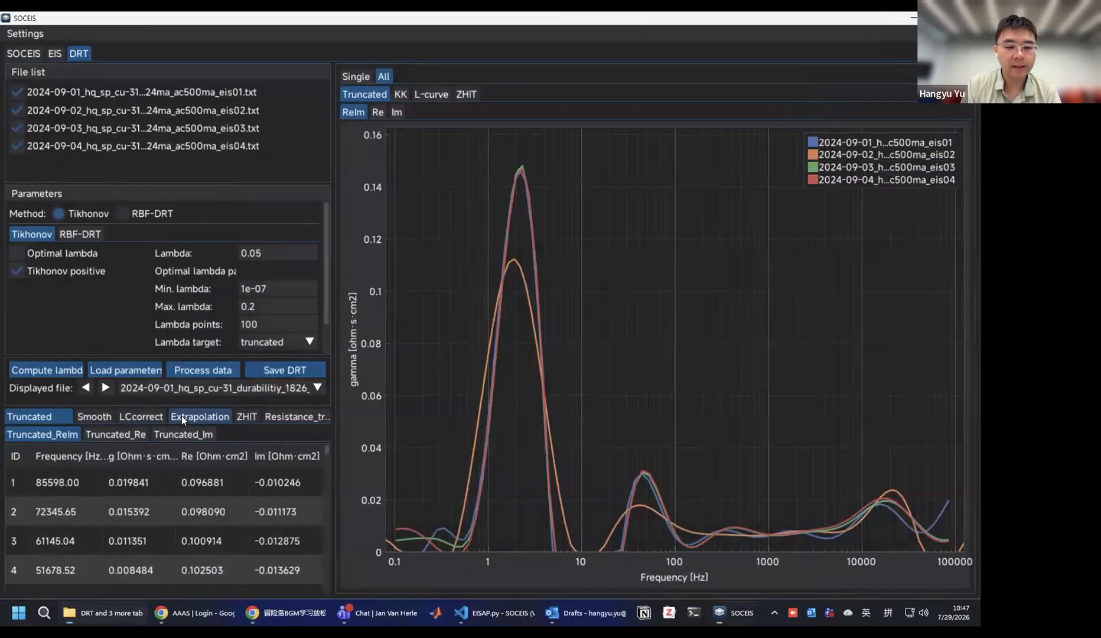
click(285, 417)
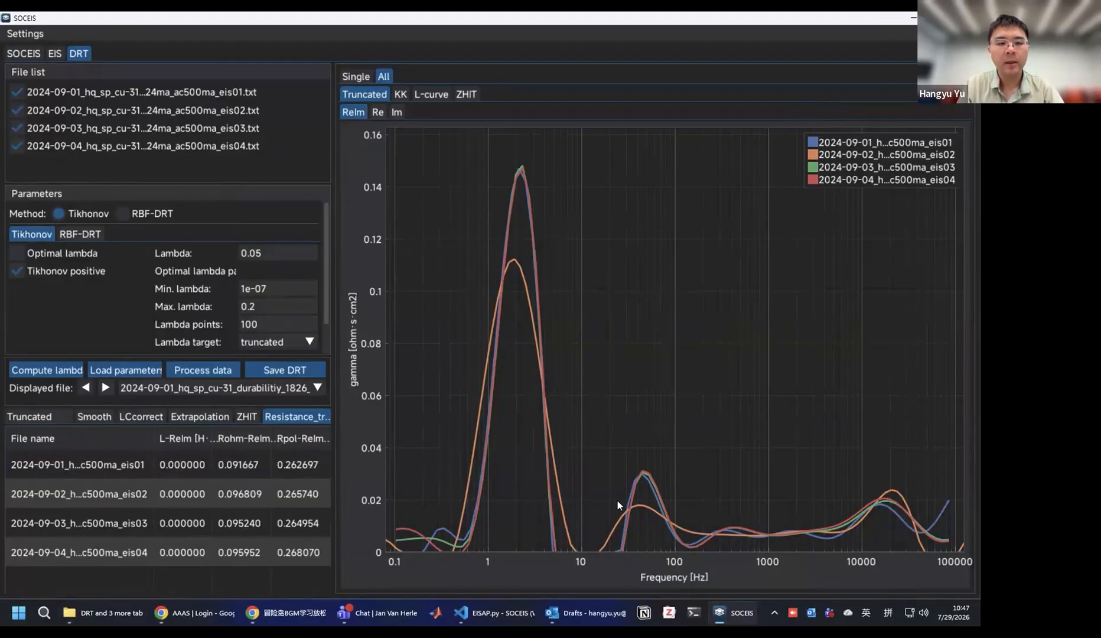
- Check the EIS resistance table and the truncated EIS spectra of all files, and return to the DRT results for comparison
click(58, 51)
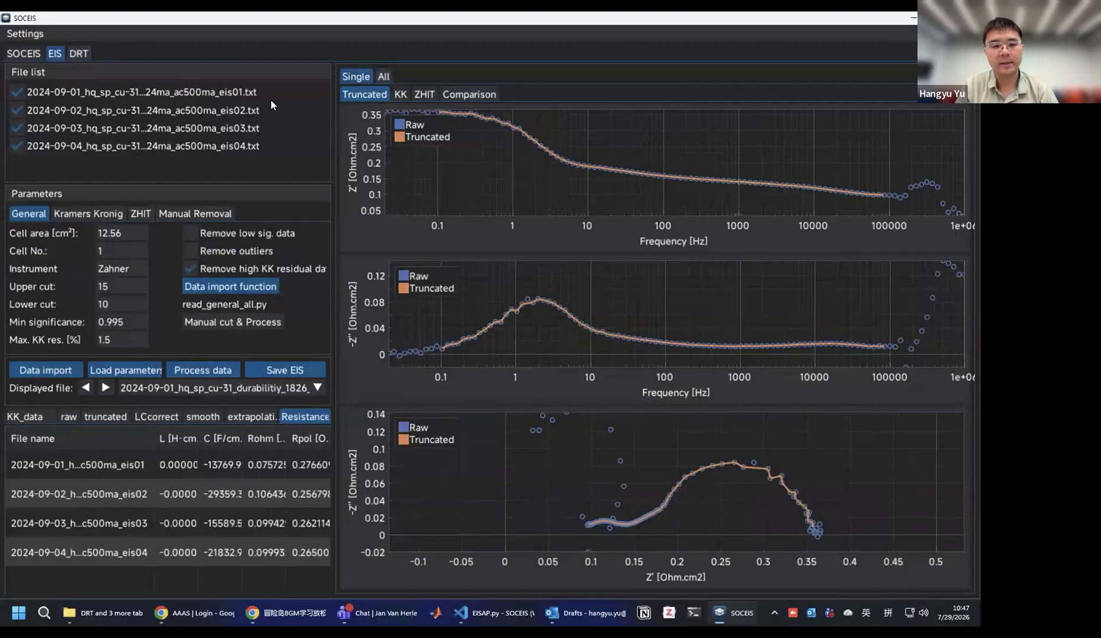
click(263, 417)
click(299, 416)
click(383, 76)
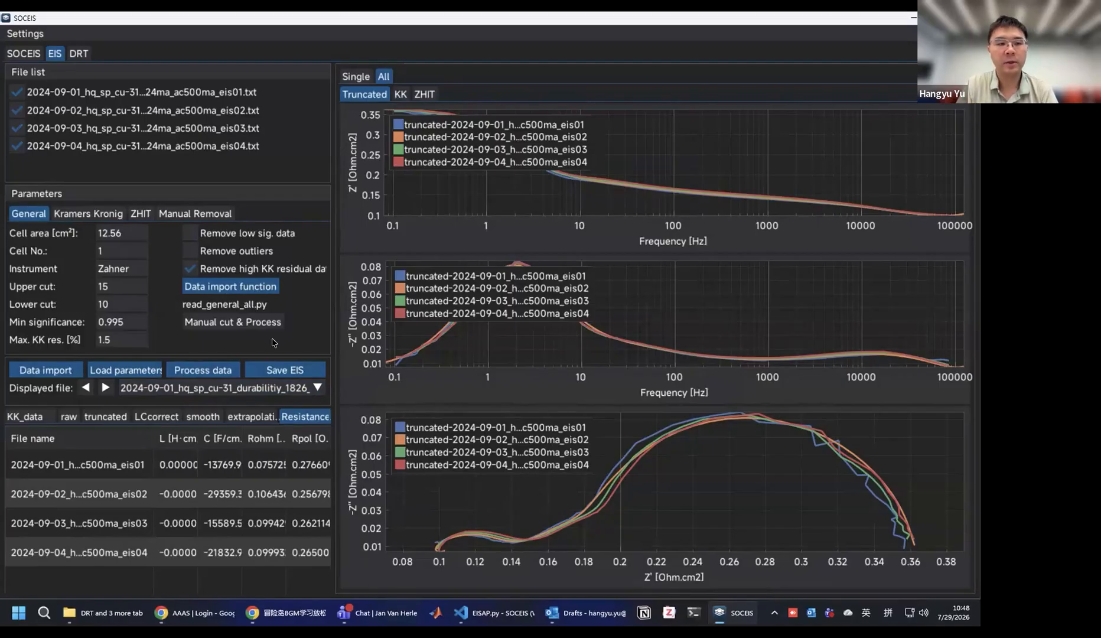
click(81, 54)
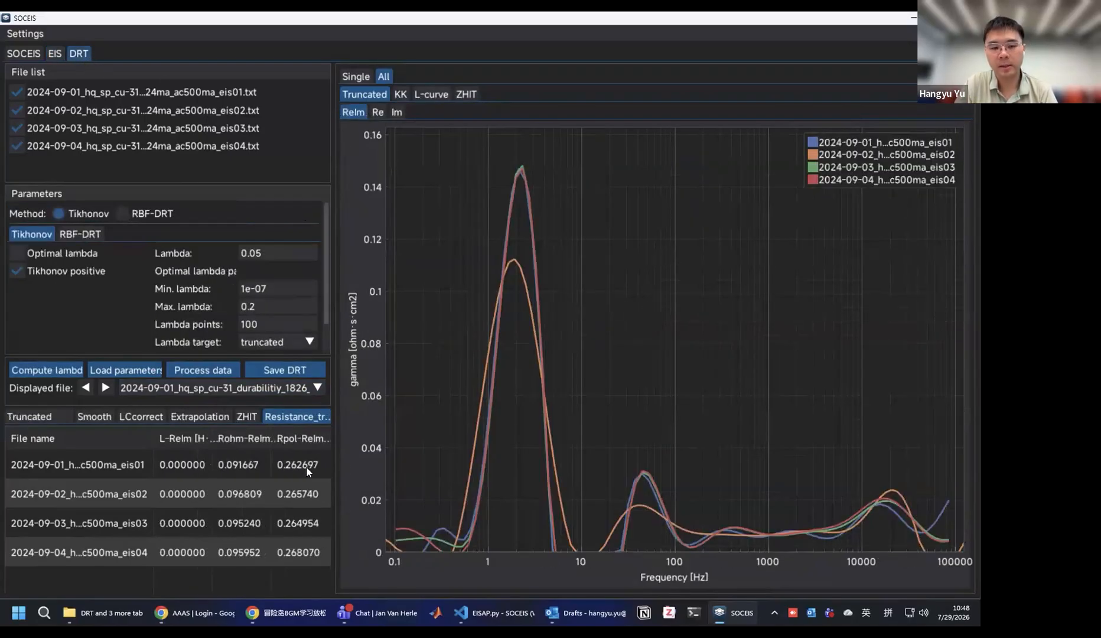